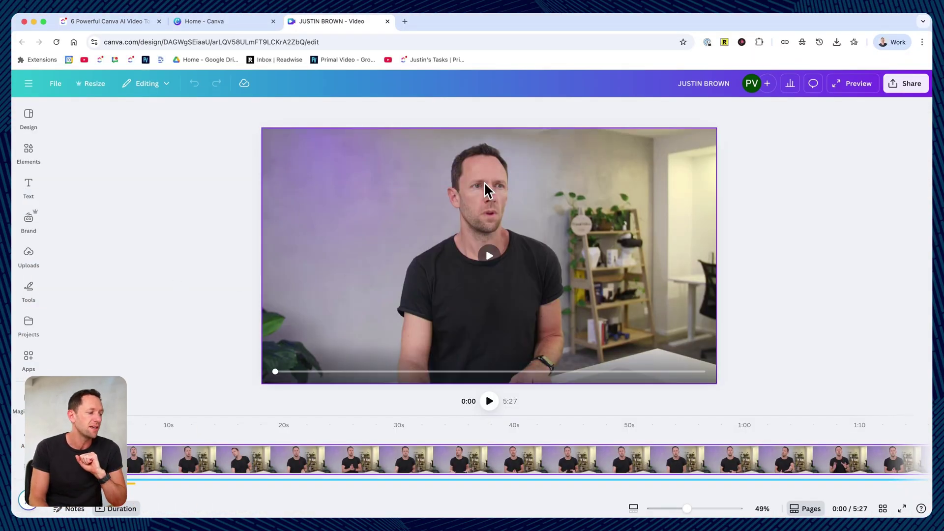
Remove the office background from the presenter video with BG Remover
click(321, 205)
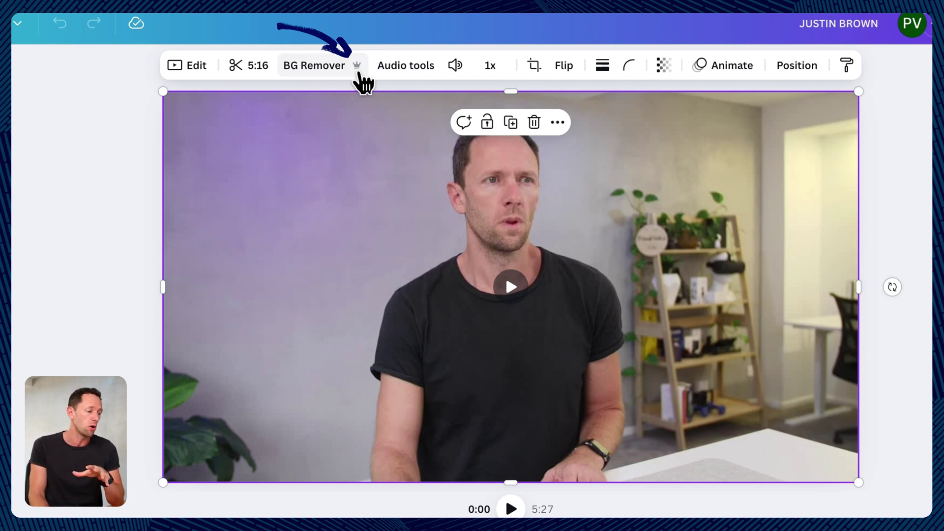
click(359, 73)
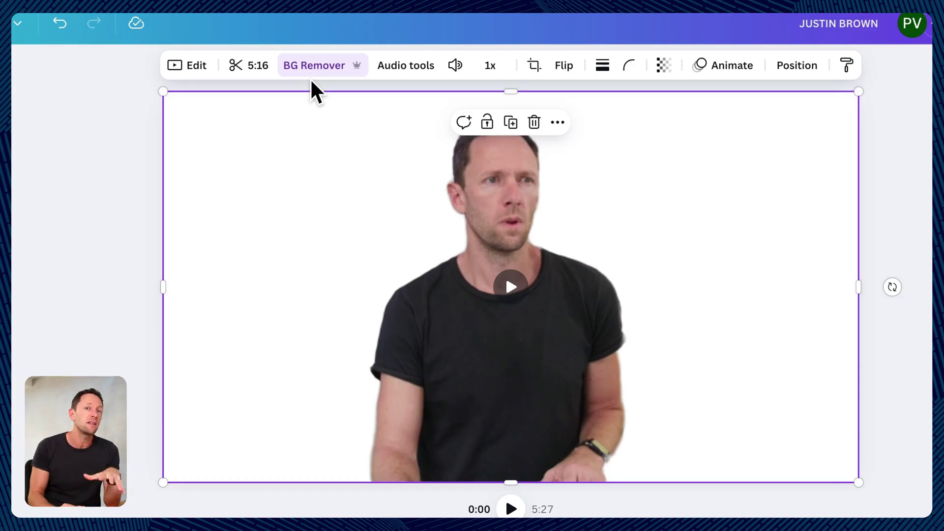
Add the explosion video full-page, send it behind the presenter, and preview it
click(30, 112)
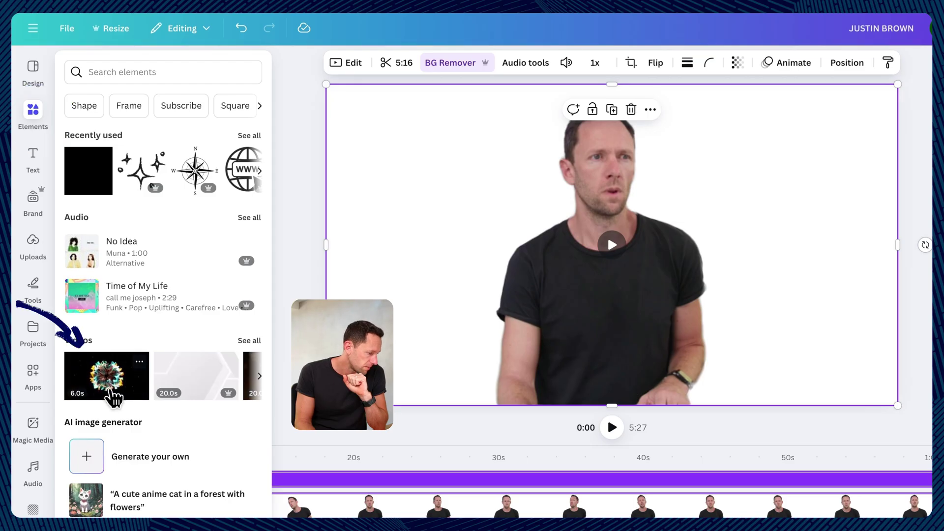
click(111, 388)
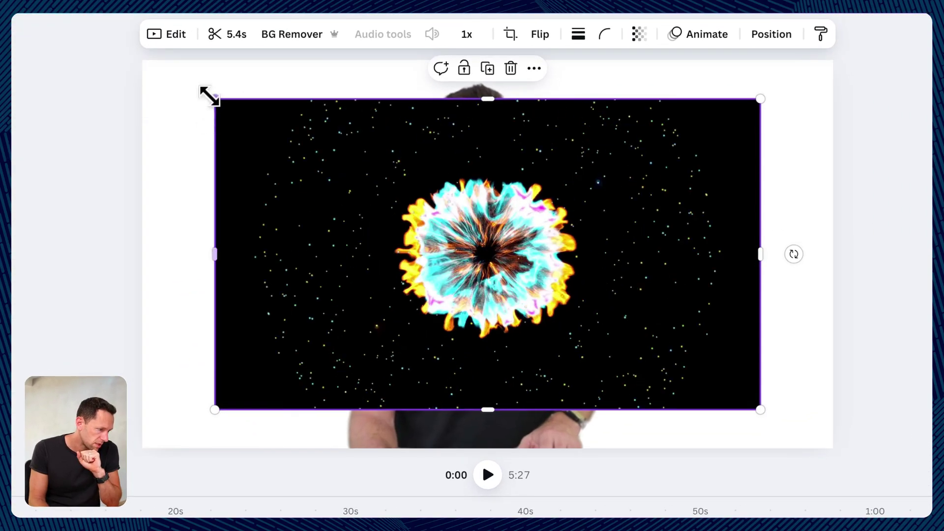
drag(209, 96, 140, 59)
click(534, 88)
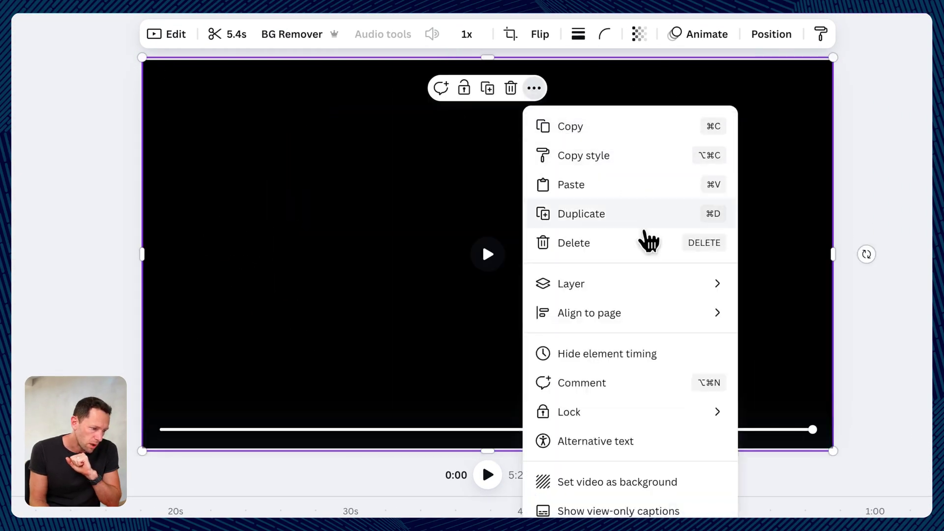
mouse_move(654, 295)
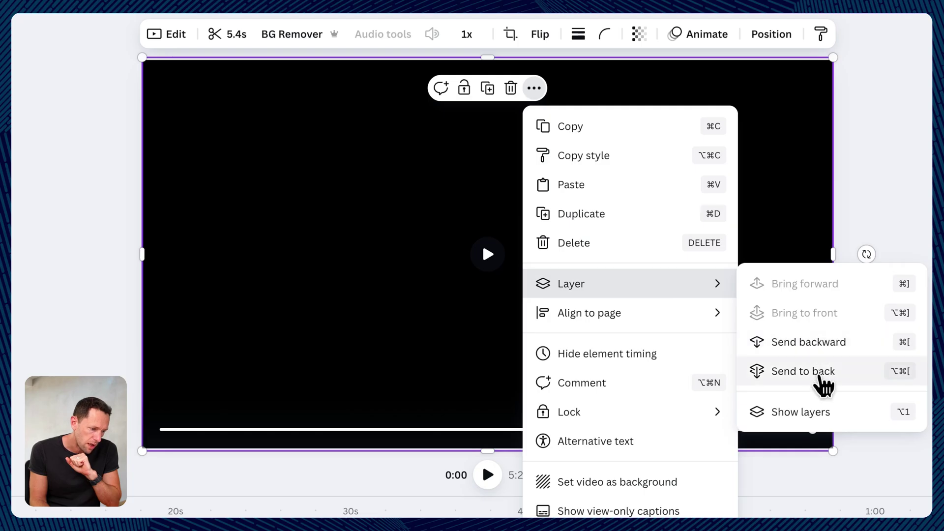
click(819, 389)
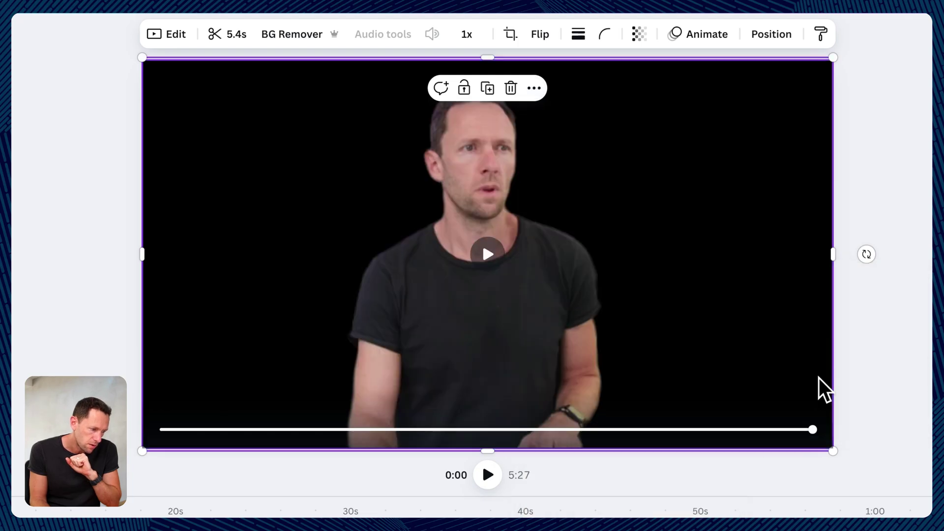
click(488, 476)
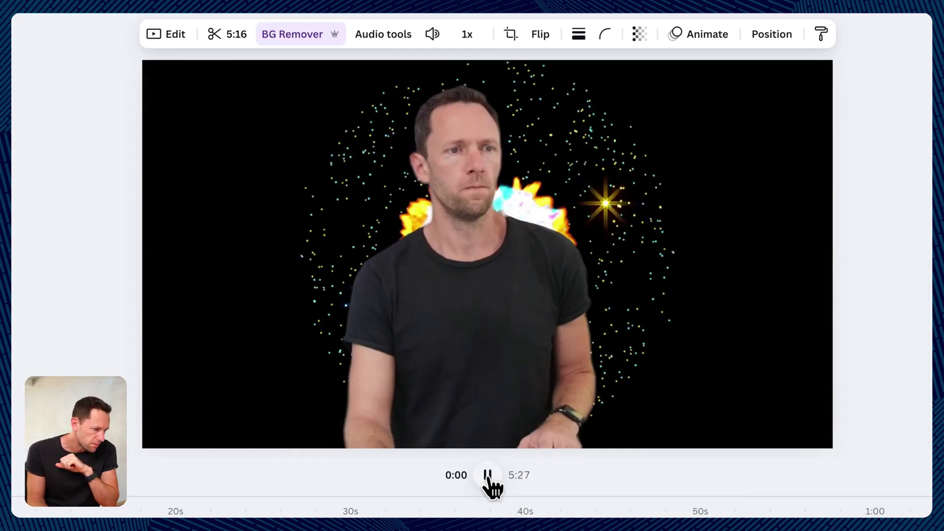
click(488, 476)
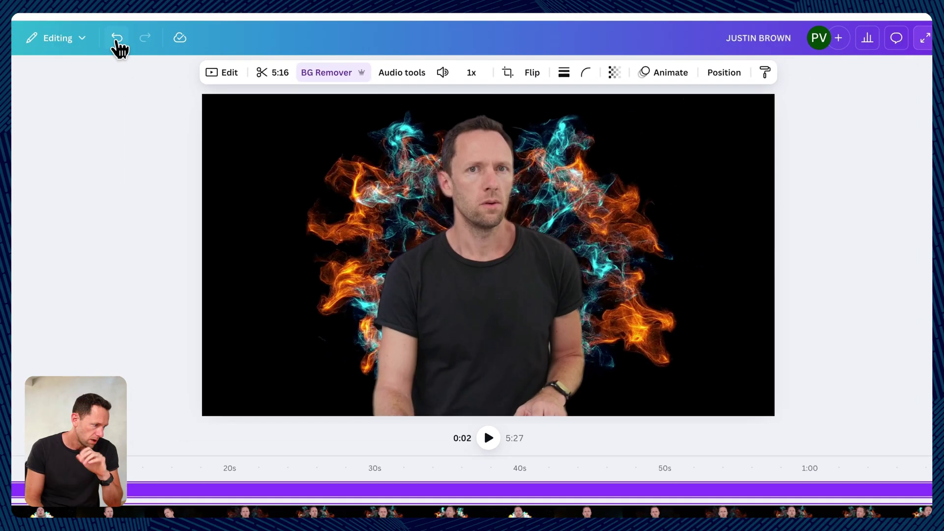
Undo three times to drop the explosion clip and restore the room background
click(194, 84)
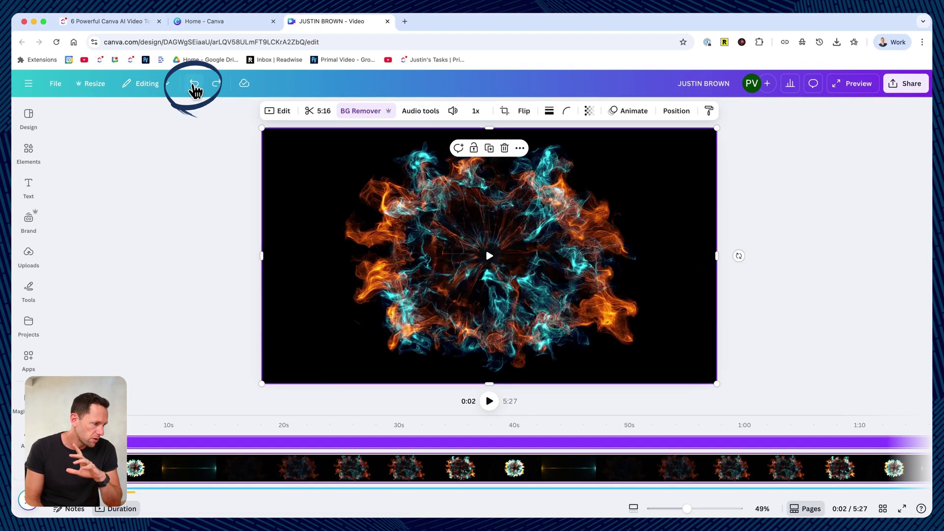
click(194, 84)
click(195, 85)
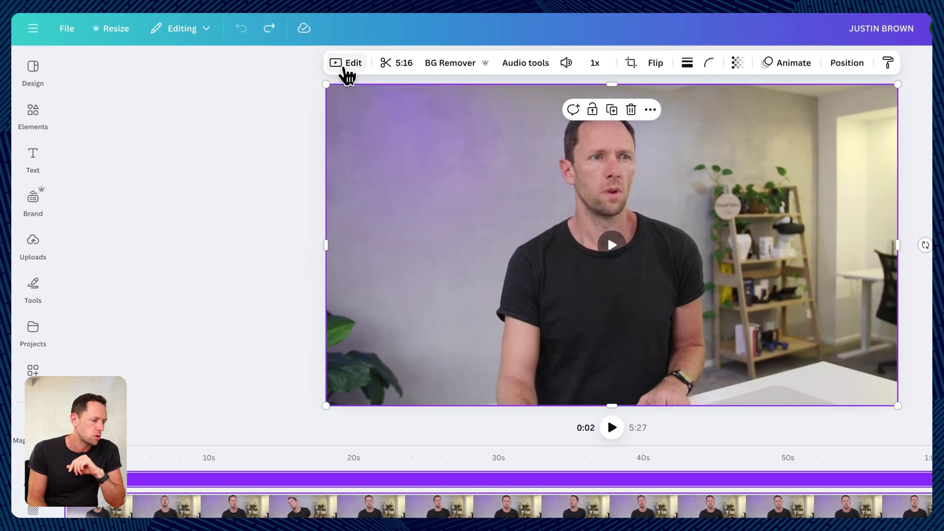
Open the video's Highlights and play and pause the preview
click(346, 69)
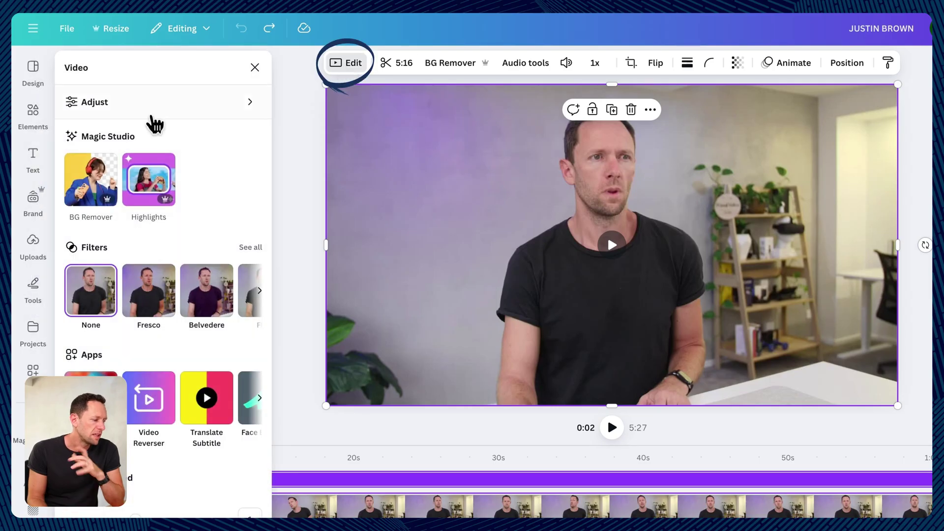
click(147, 181)
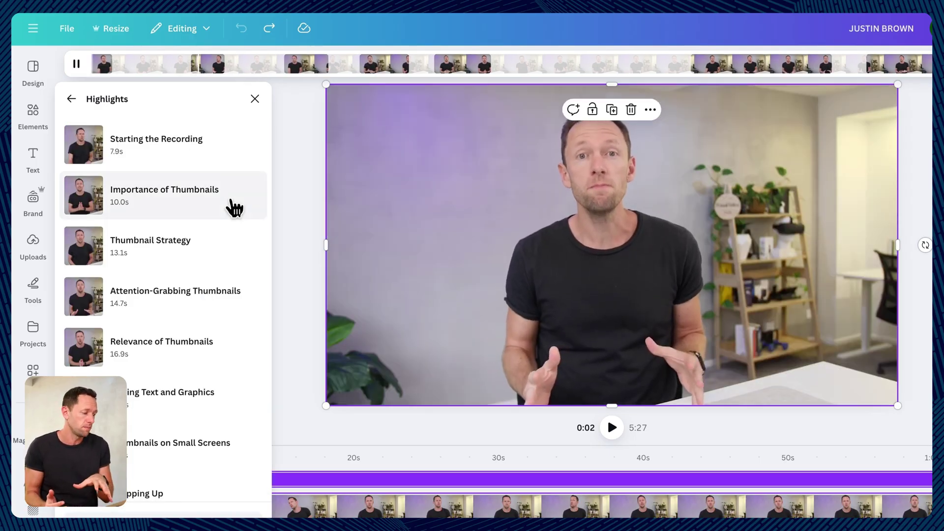
click(792, 106)
key(space)
key(space)
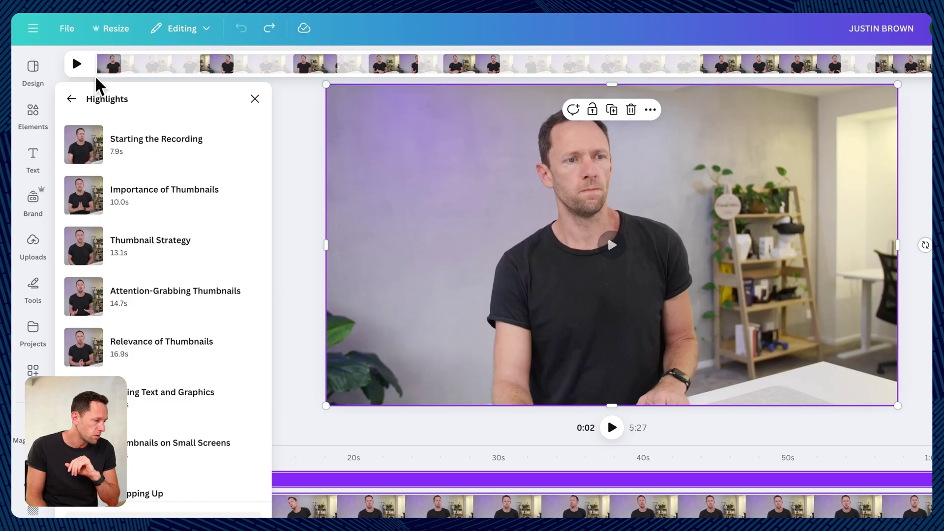
key(space)
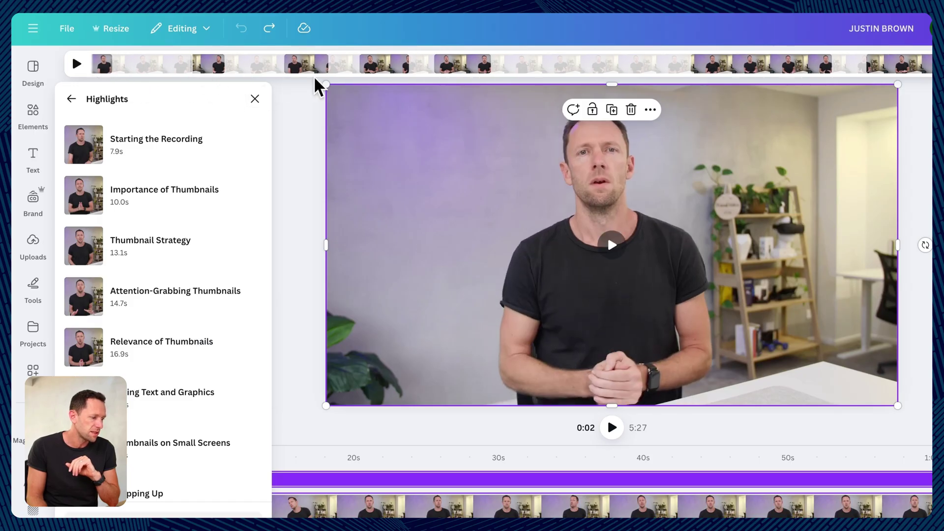
key(space)
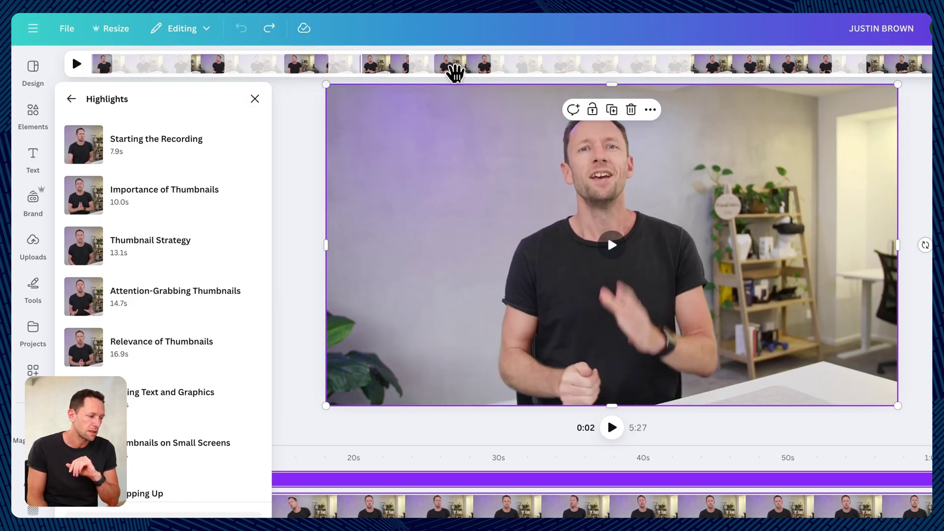
Preview the Starting the Recording and Importance of Thumbnails highlights
key(space)
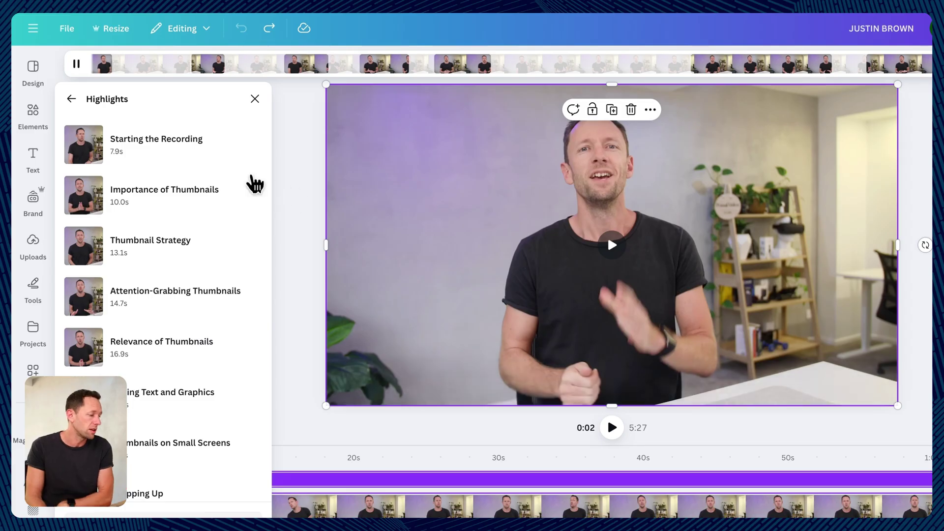
click(179, 160)
key(space)
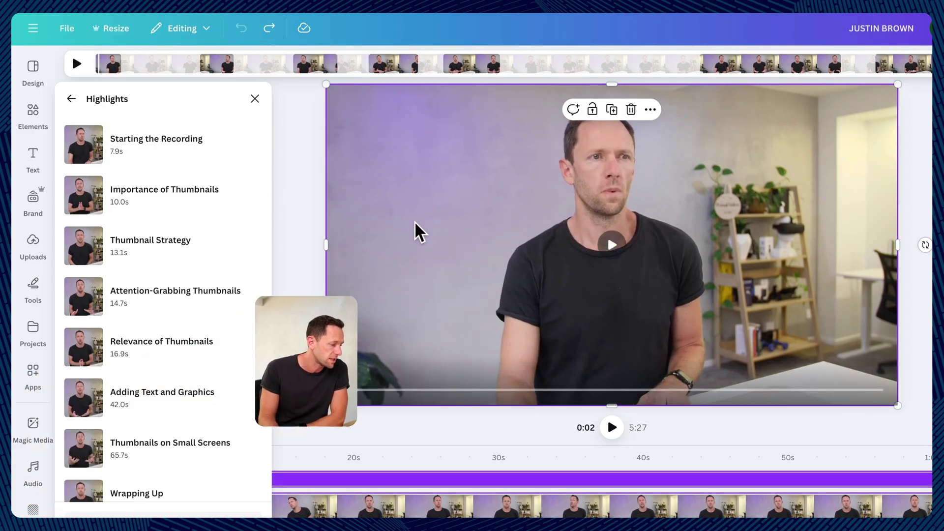
key(space)
click(225, 211)
key(space)
key(space)
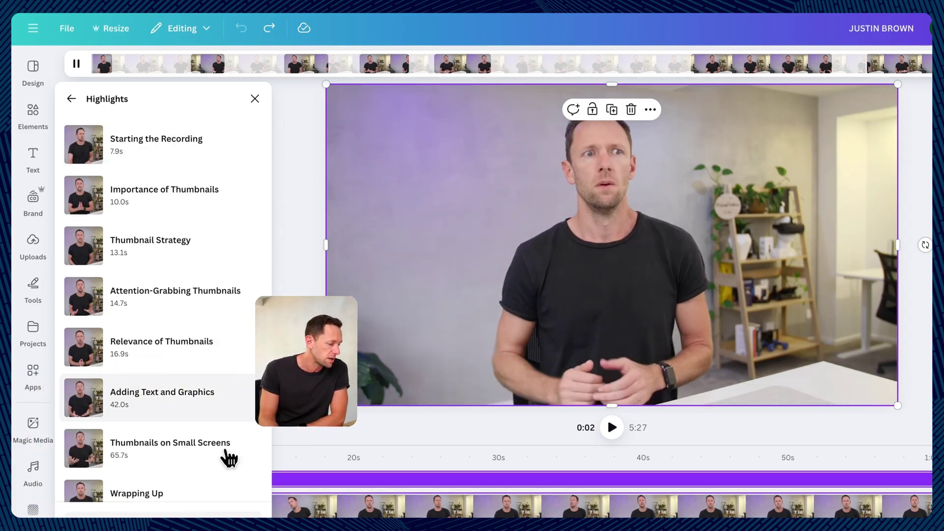
Add the Importance of Thumbnails, Thumbnail Strategy and Attention-Grabbing Thumbnails highlights to the design
scroll(204, 480, down, 3)
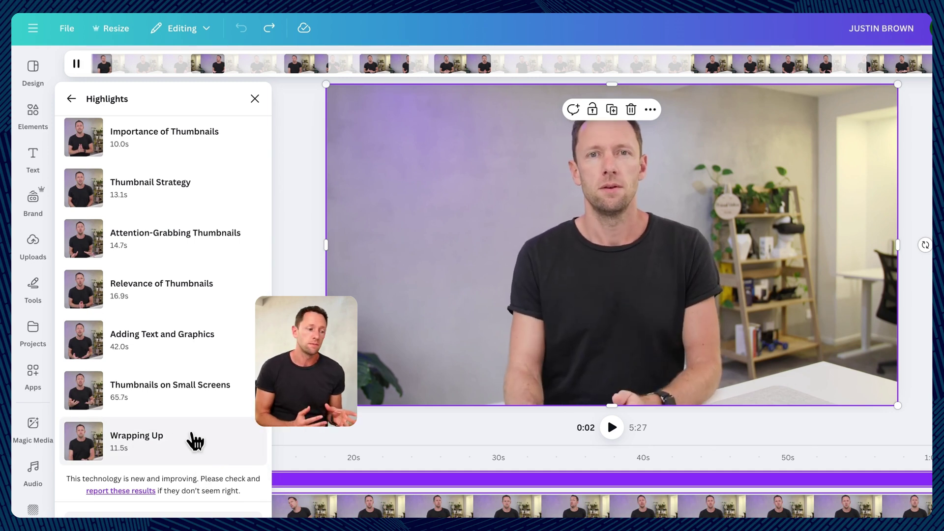
click(186, 143)
click(96, 186)
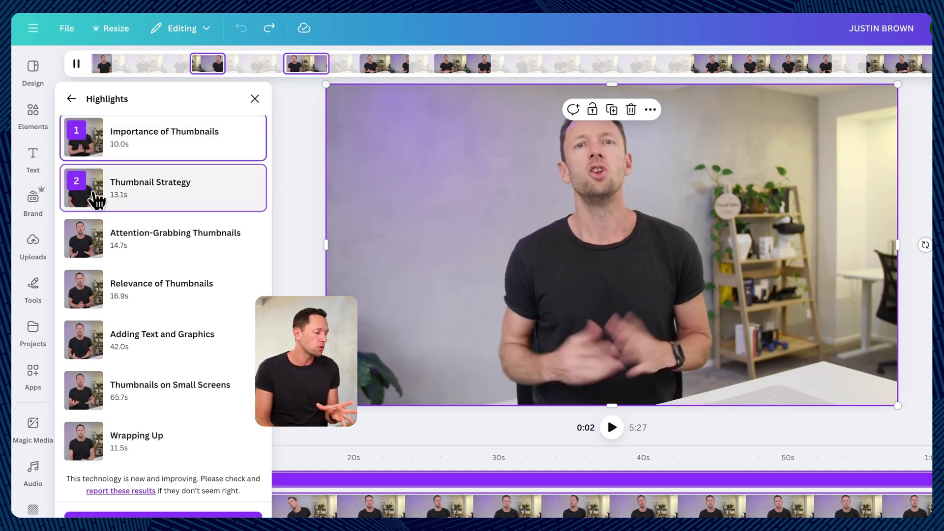
click(97, 241)
scroll(157, 489, down, 2)
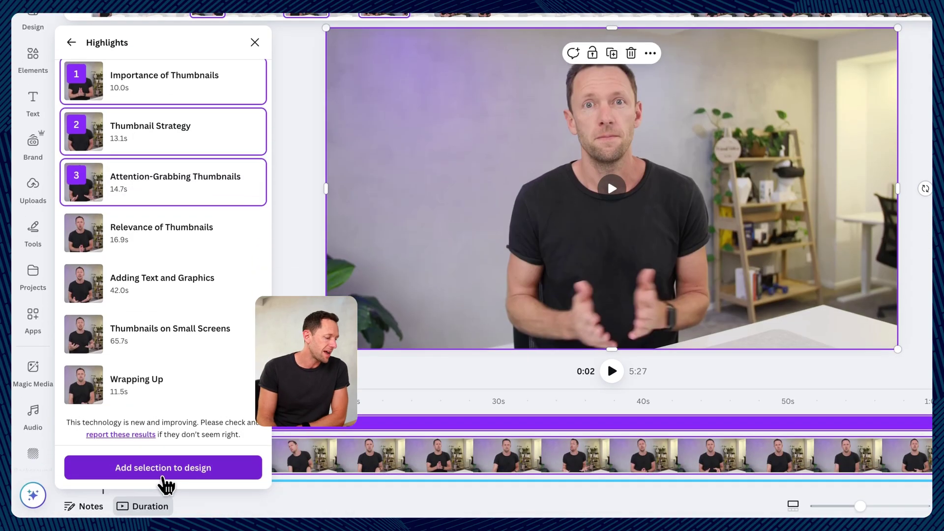
click(162, 484)
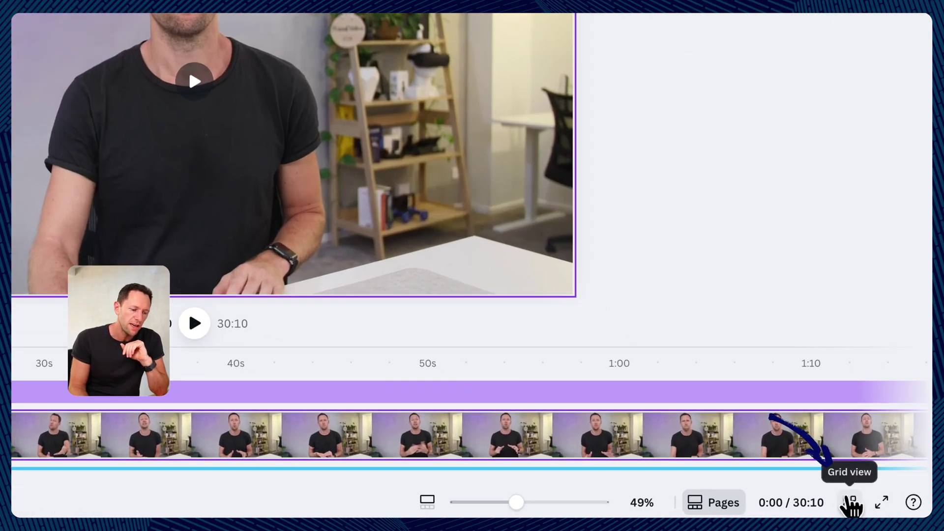
Switch to Grid view to see the four video pages side by side
click(850, 502)
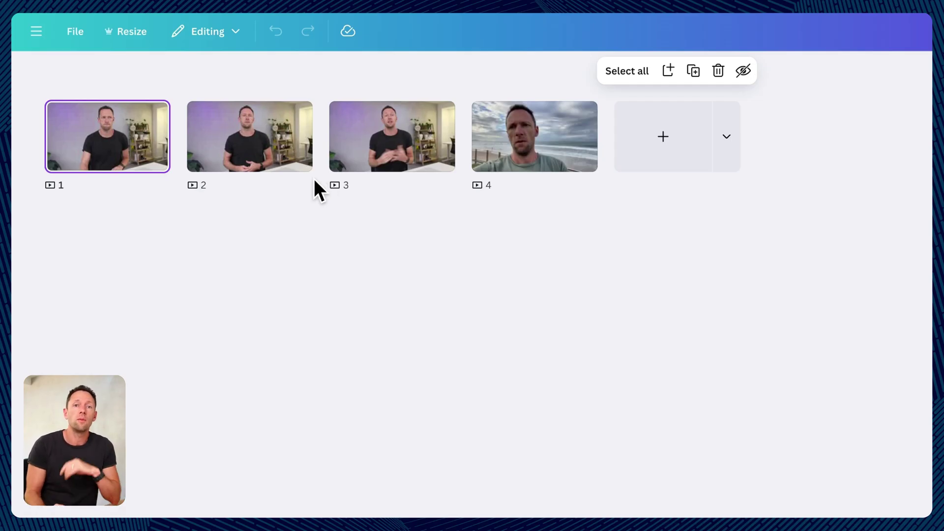
Select the second page and make a 1080 × 1920 Mobile Video copy
click(240, 149)
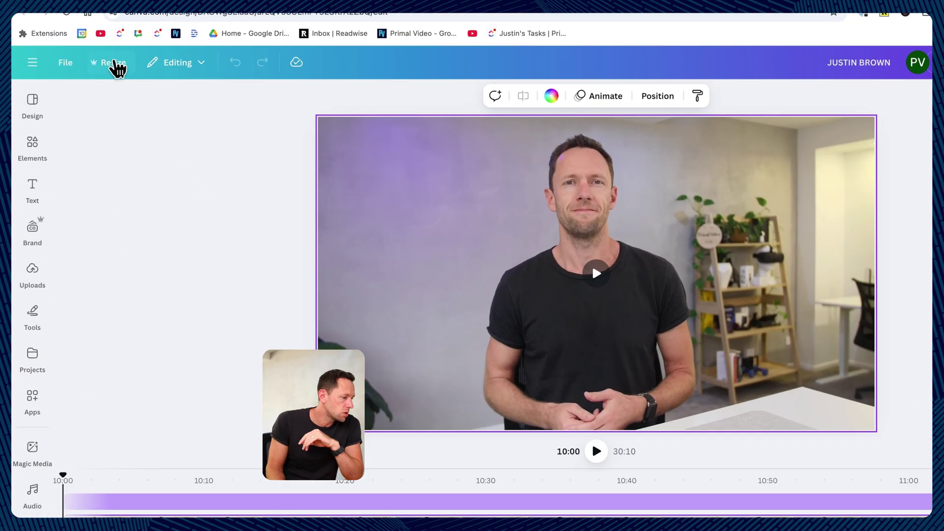
click(91, 83)
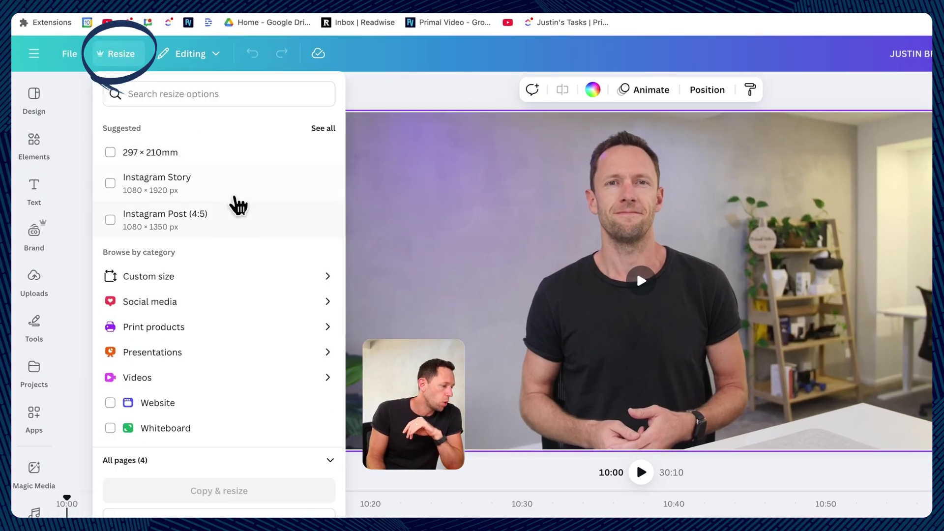
click(213, 377)
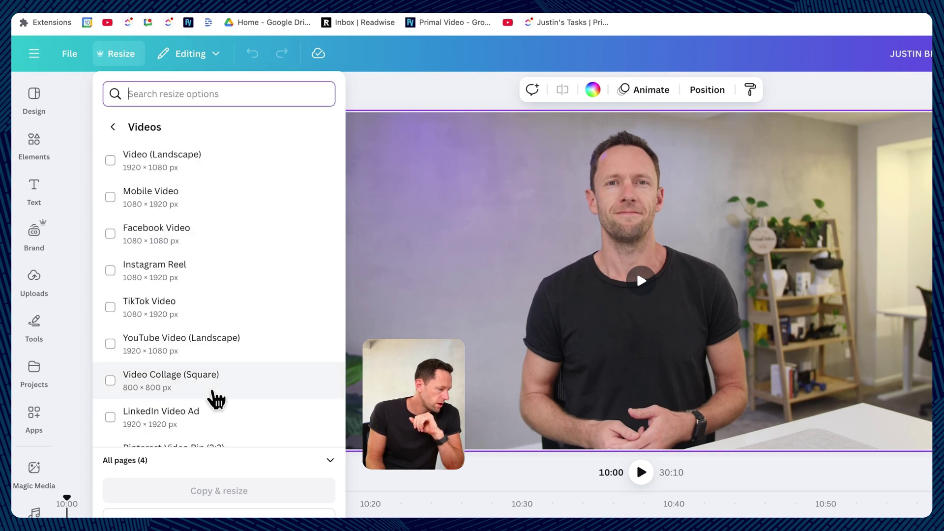
click(158, 207)
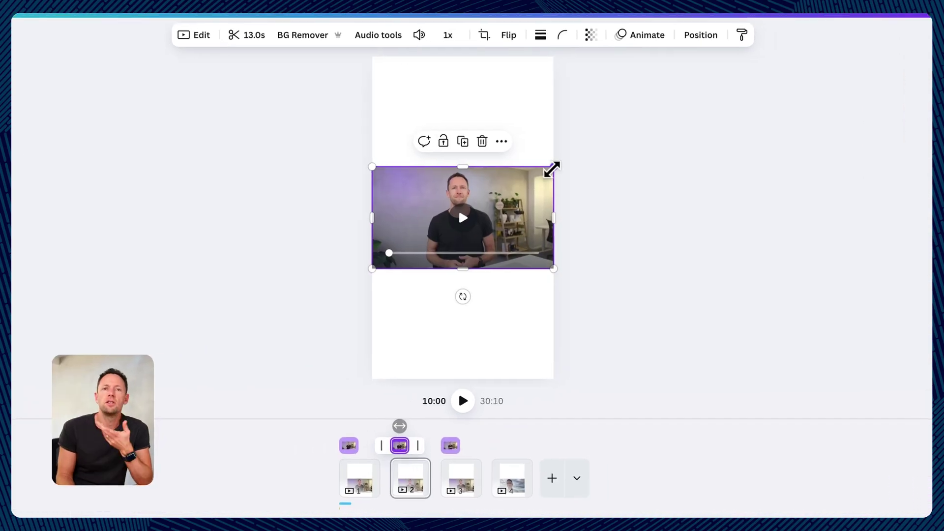
Enlarge the clip so it fills the vertical mobile page
drag(552, 169, 751, 58)
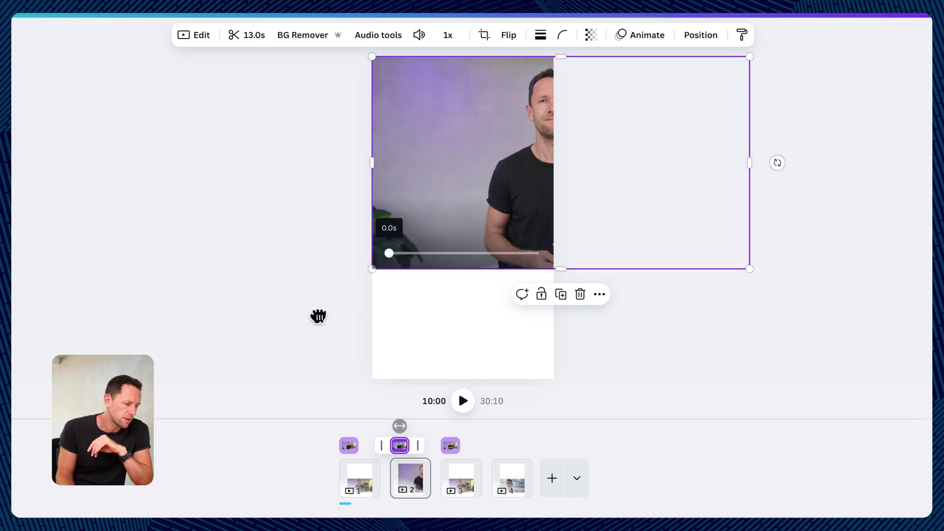
drag(373, 269, 191, 379)
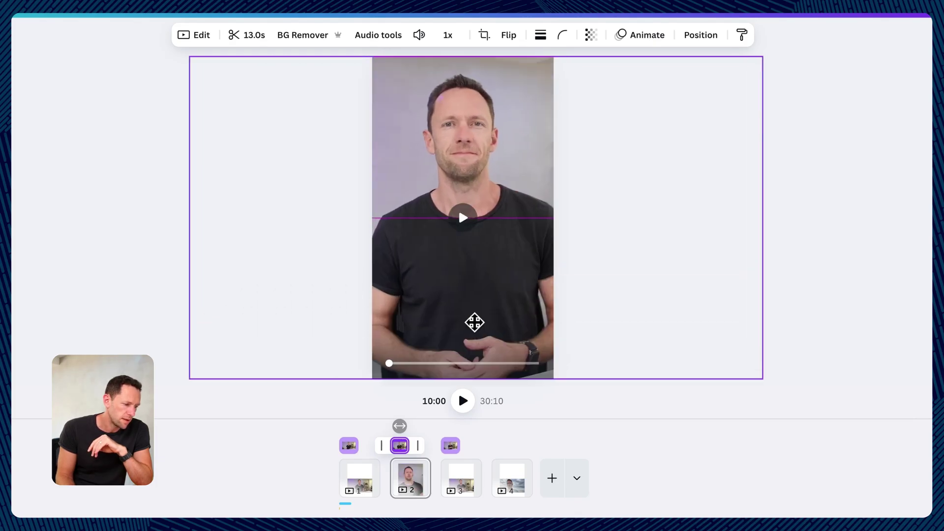
click(888, 361)
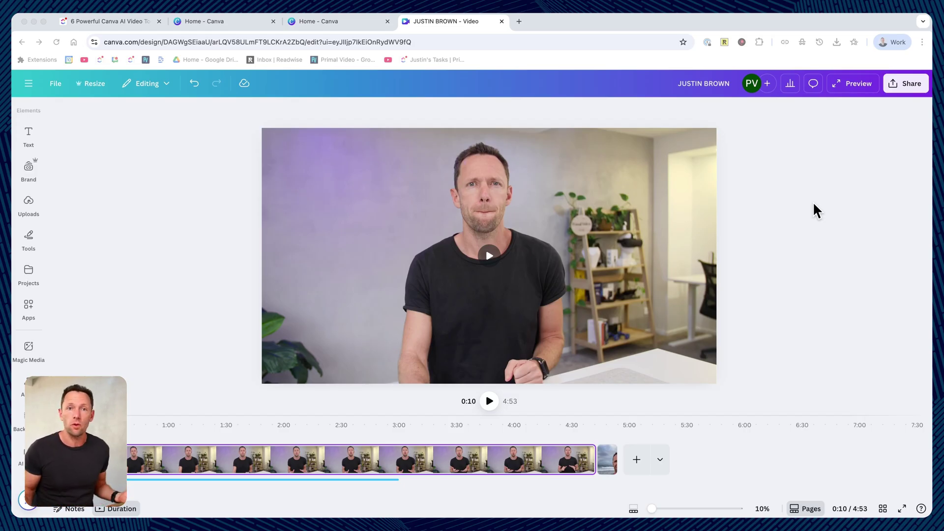
Play the closing beach clip up to 4:48, then bring up its Audio tools
click(607, 460)
click(493, 407)
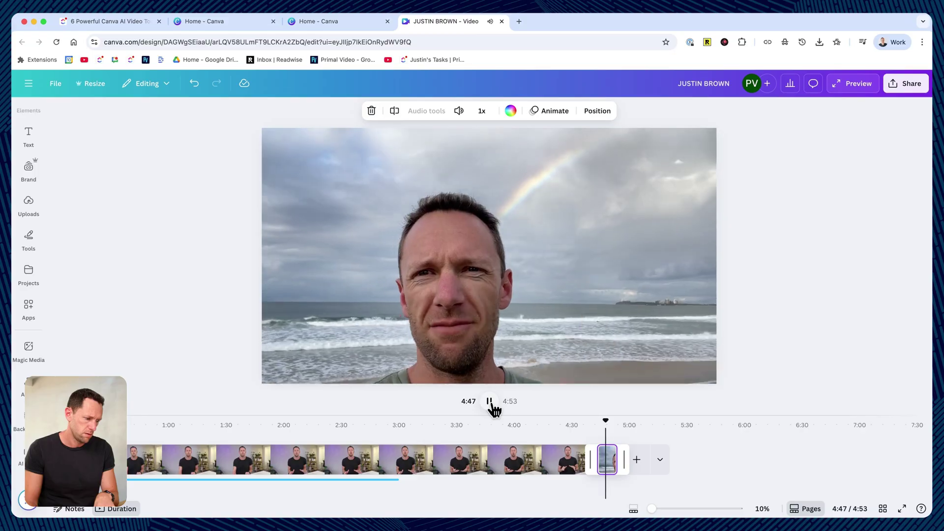
click(492, 403)
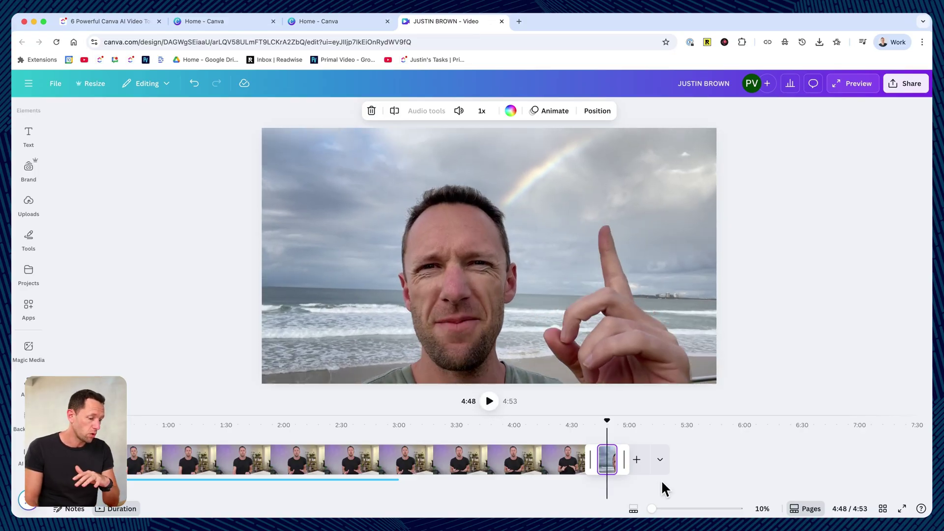
click(613, 288)
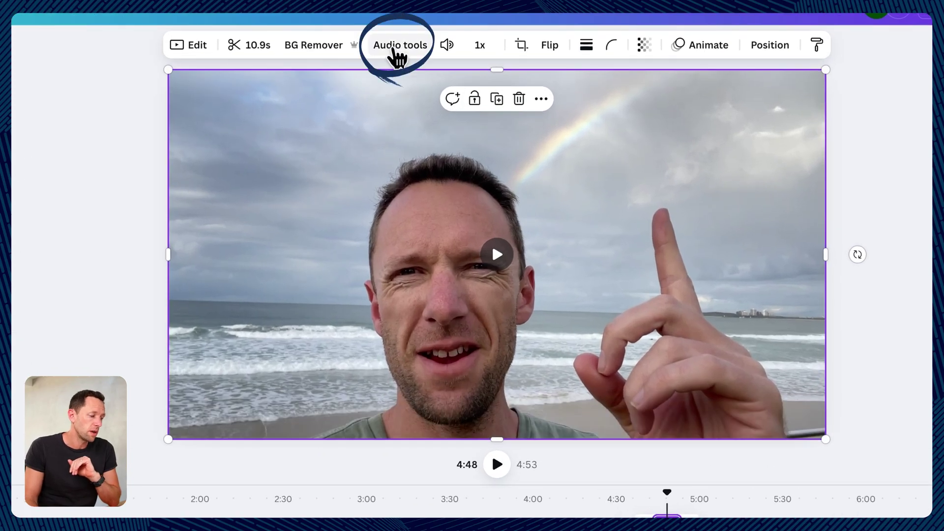
click(394, 50)
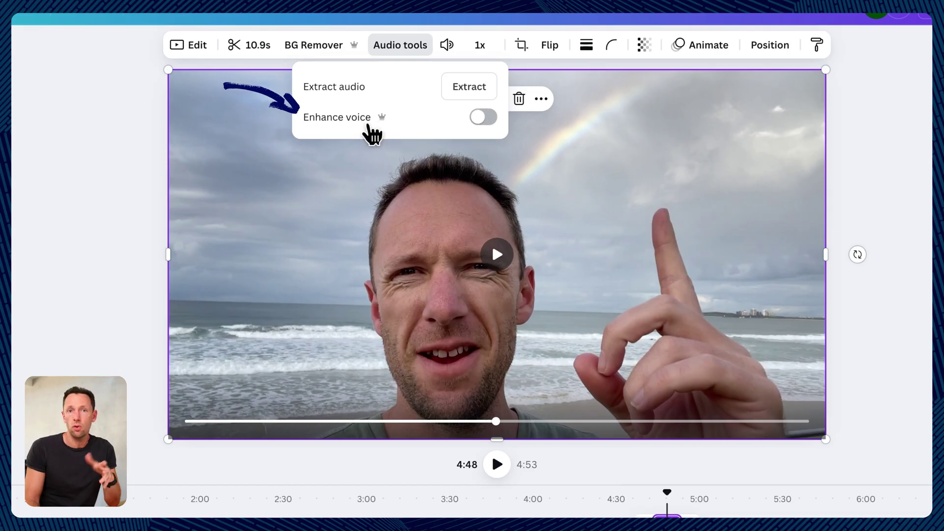
Enable Enhance voice on the beach clip and play it from 4:43 to 4:51
click(485, 122)
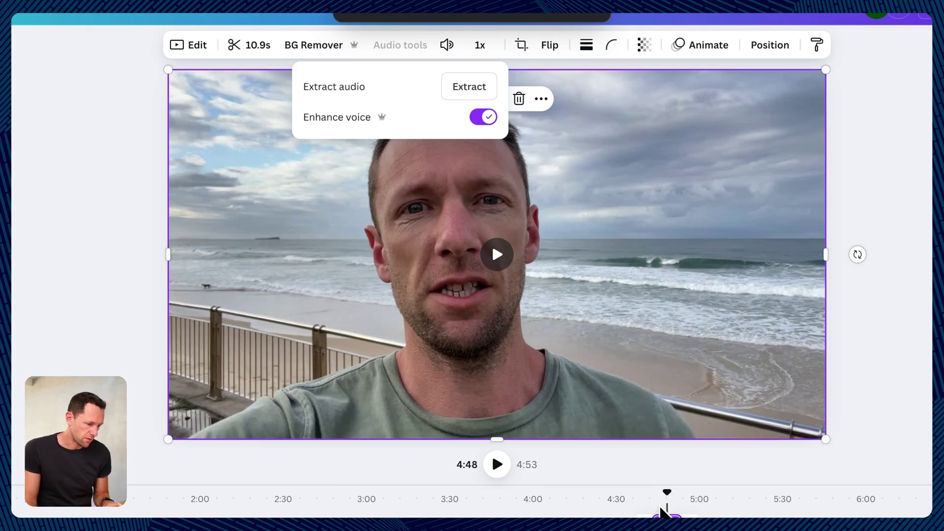
click(660, 500)
click(656, 500)
click(497, 467)
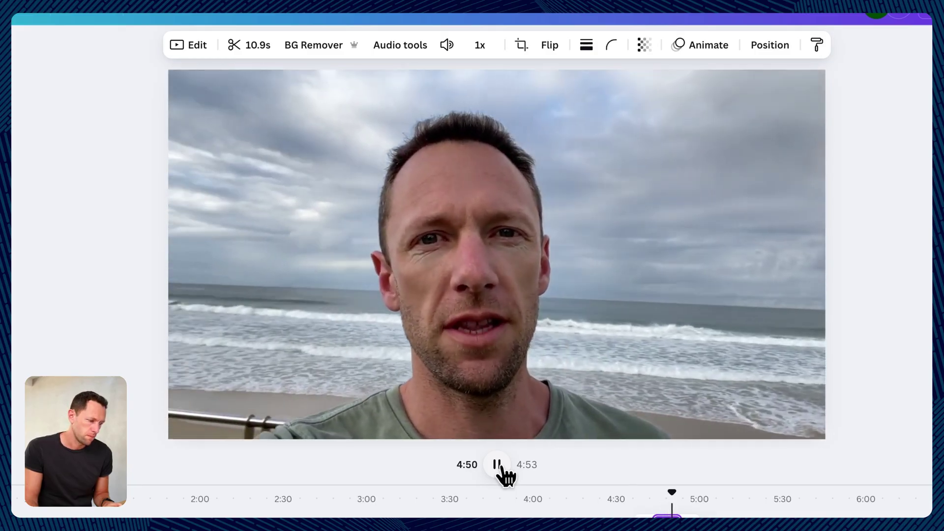
click(498, 465)
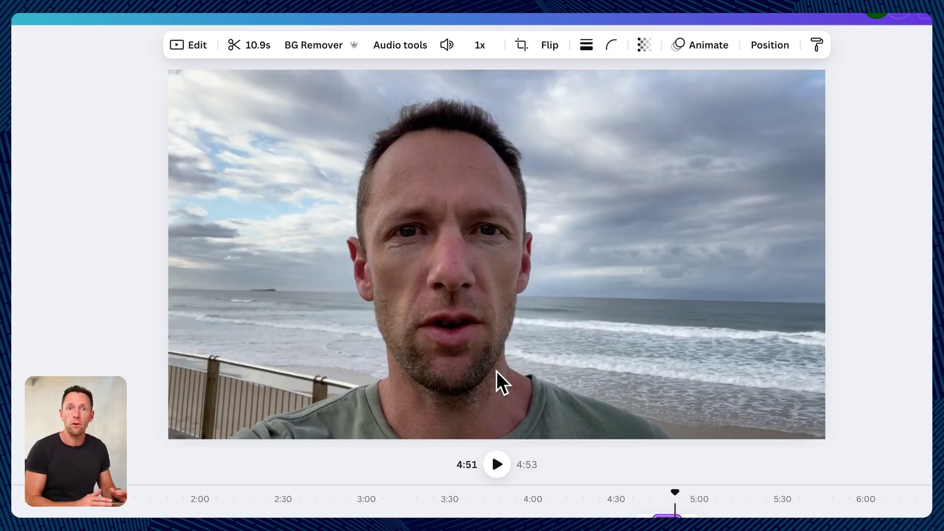
Turn Enhance voice off and replay the beach clip from 4:43 to 4:47
click(457, 253)
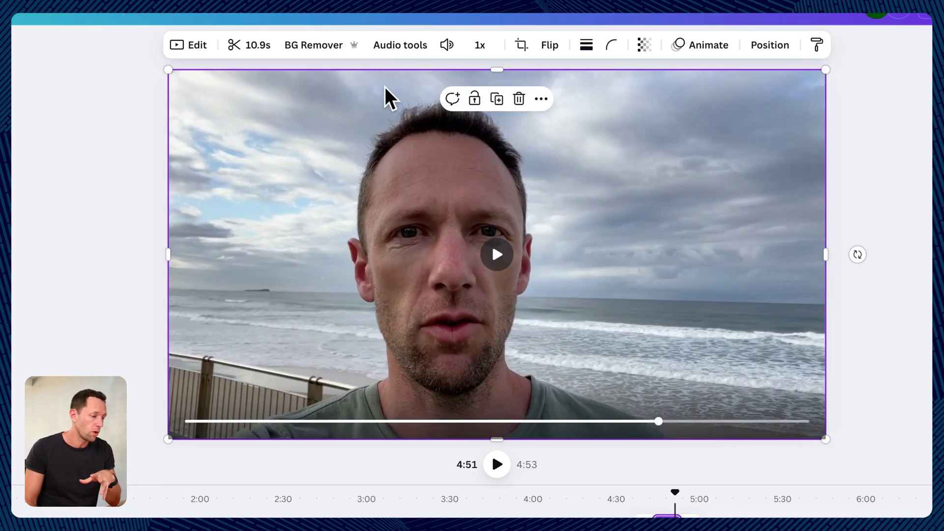
click(382, 49)
click(484, 118)
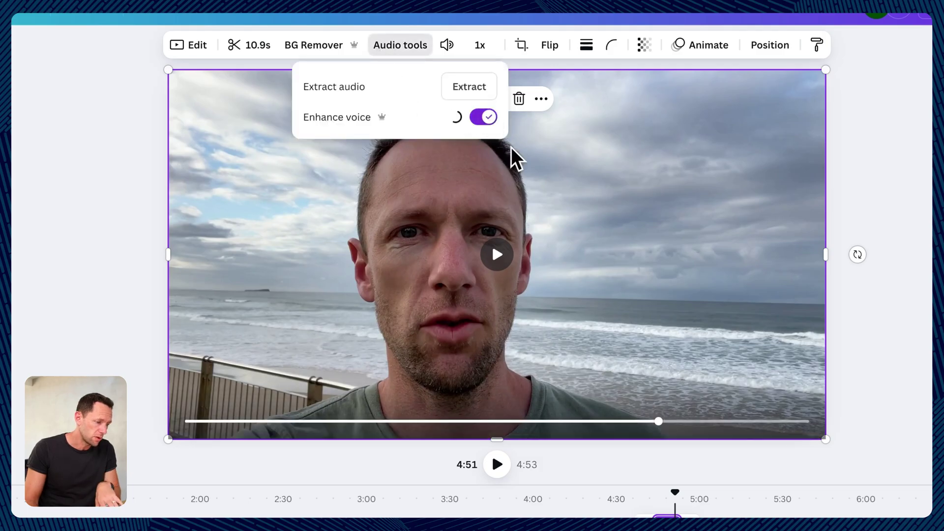
click(654, 496)
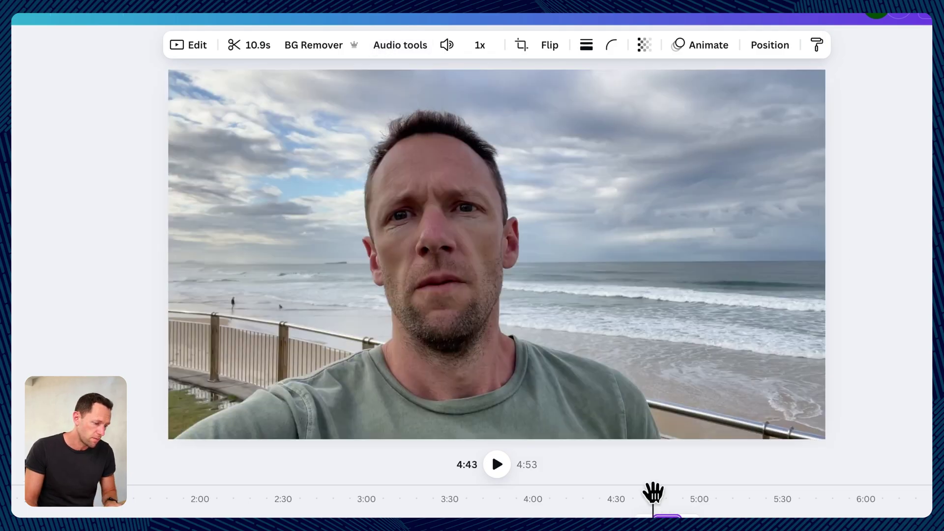
click(508, 469)
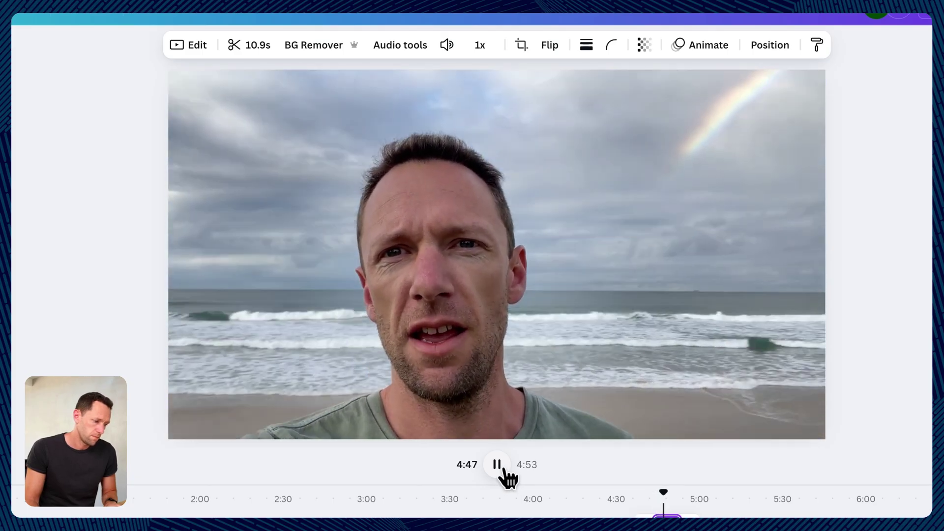
click(504, 471)
Turn Enhance voice back on and replay the clip from 4:43
click(412, 51)
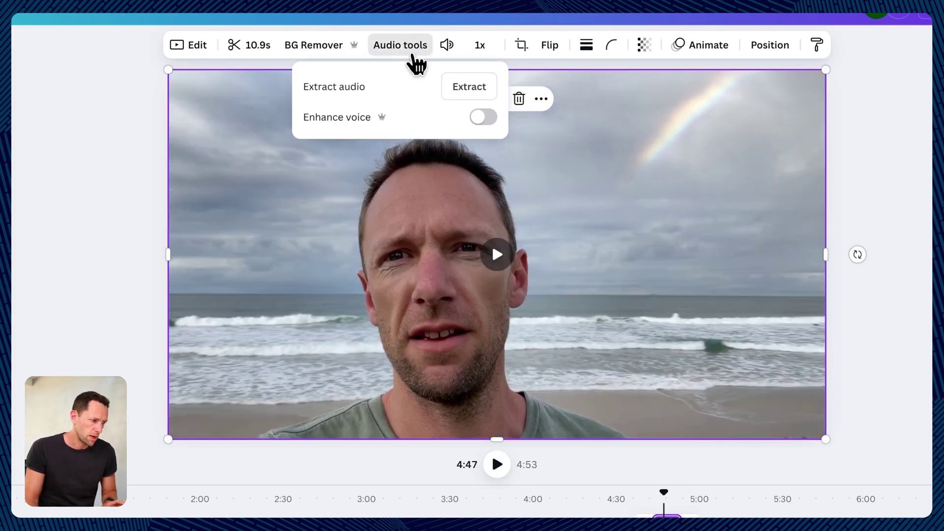
click(482, 118)
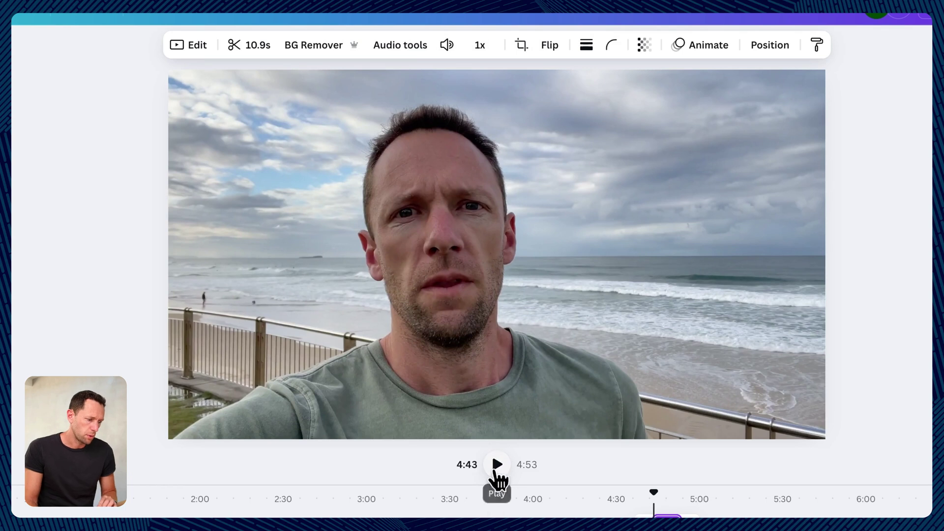
click(498, 470)
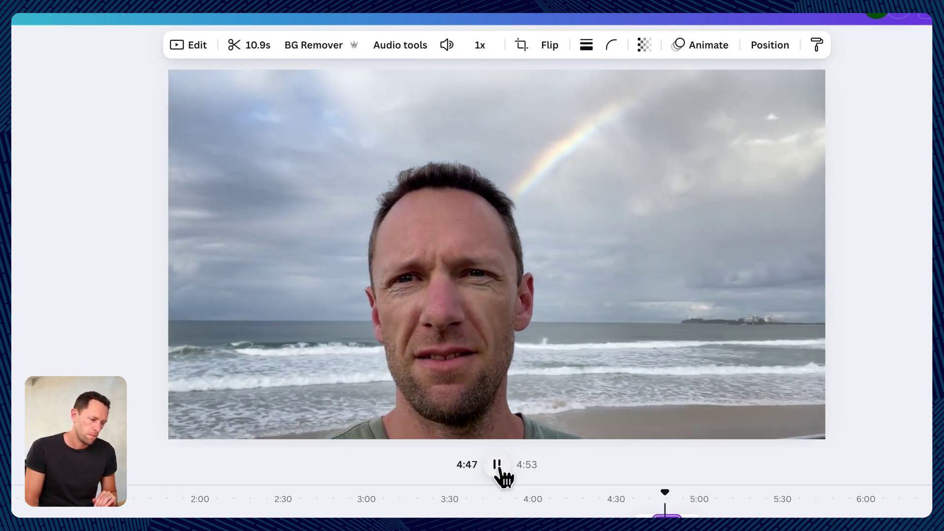
click(498, 470)
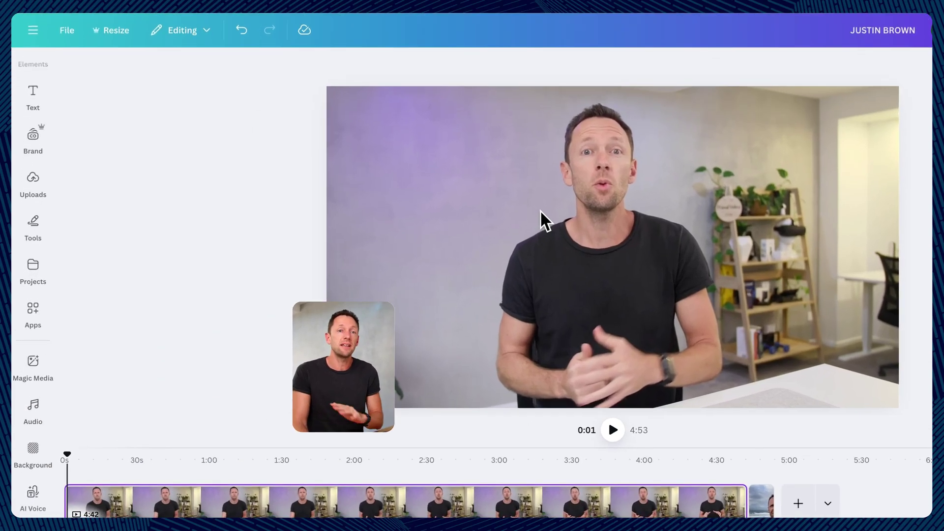
Ask Magic Write for a YouTube short voice-over script about Canva video editing
click(32, 91)
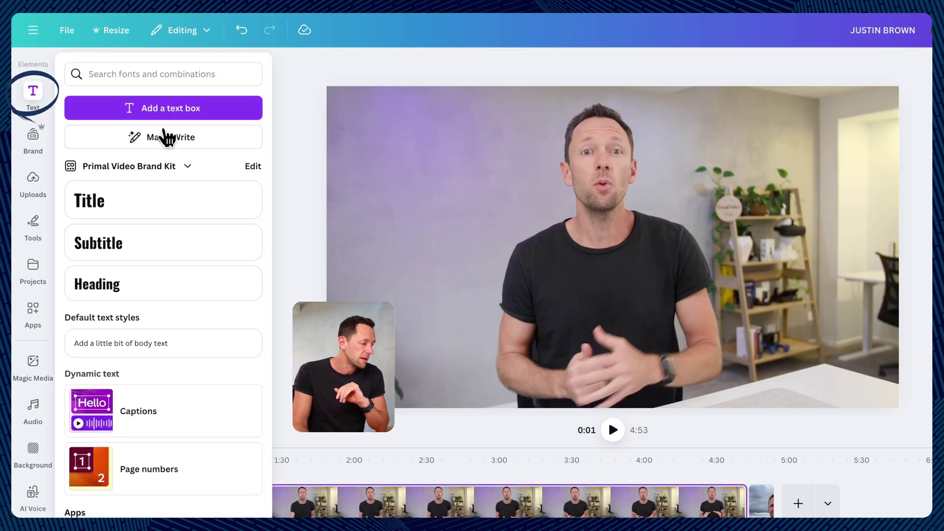
click(203, 141)
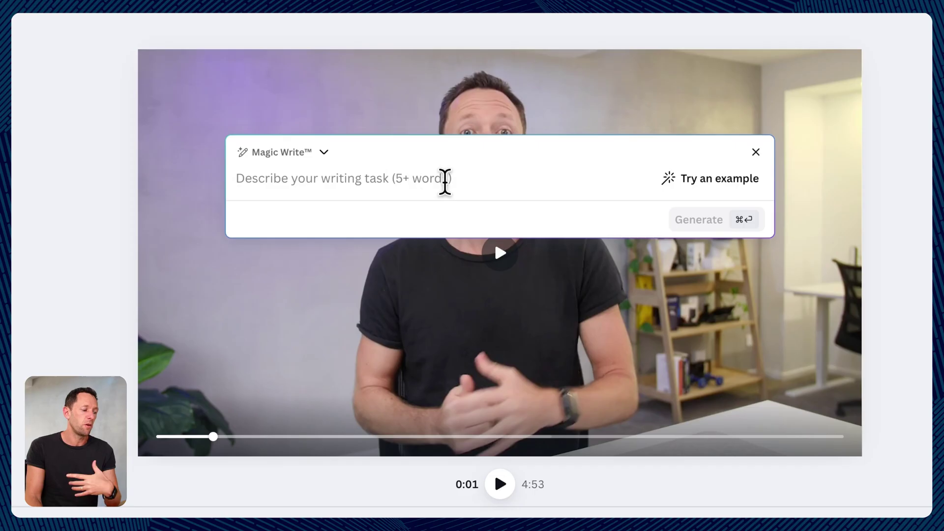
click(698, 185)
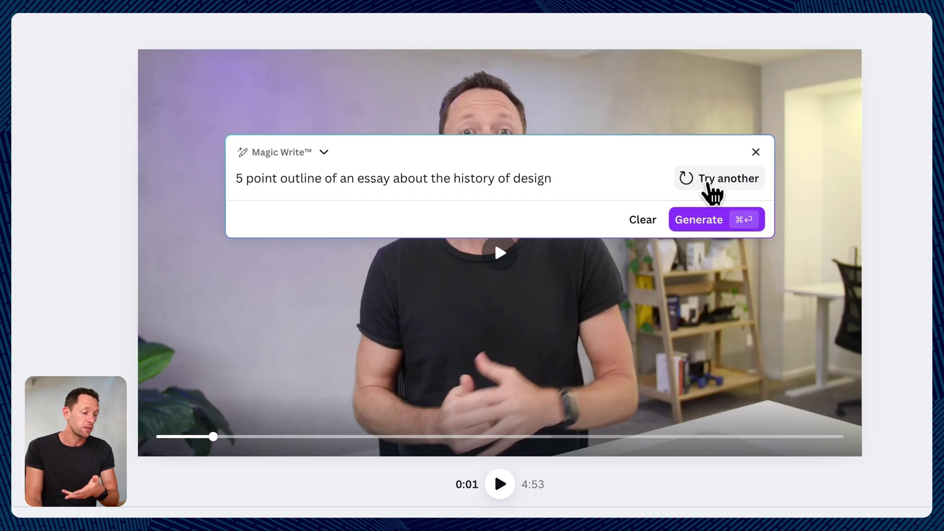
click(709, 193)
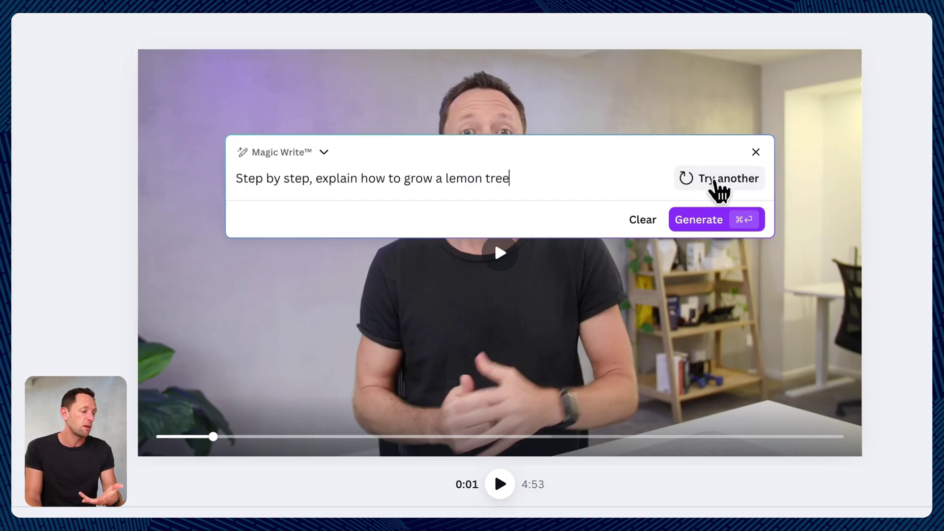
click(715, 191)
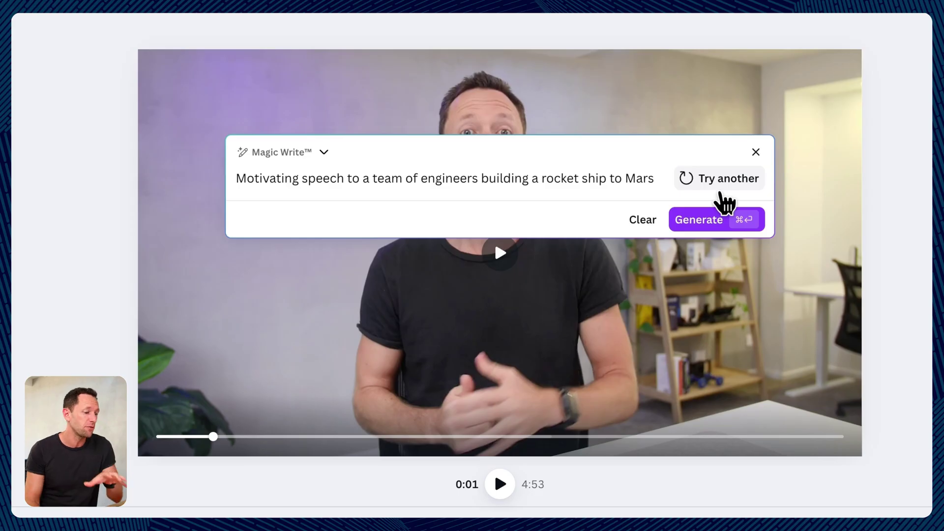
click(721, 193)
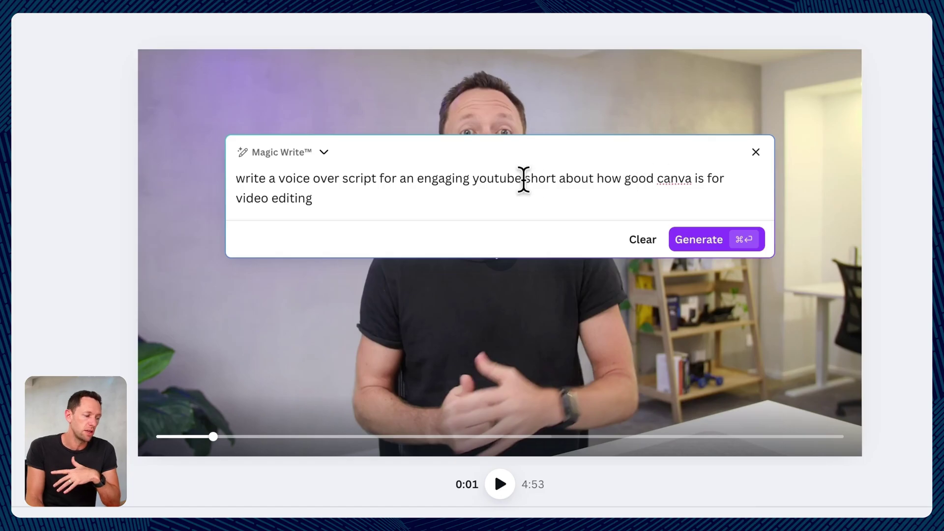
click(686, 239)
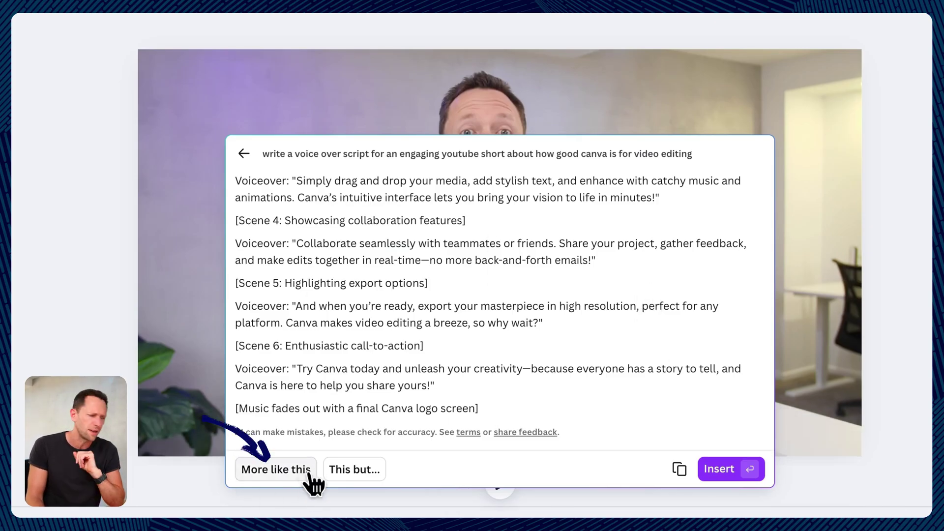
Insert the six-paragraph Magic Write script as a text box over the presenter video
click(347, 471)
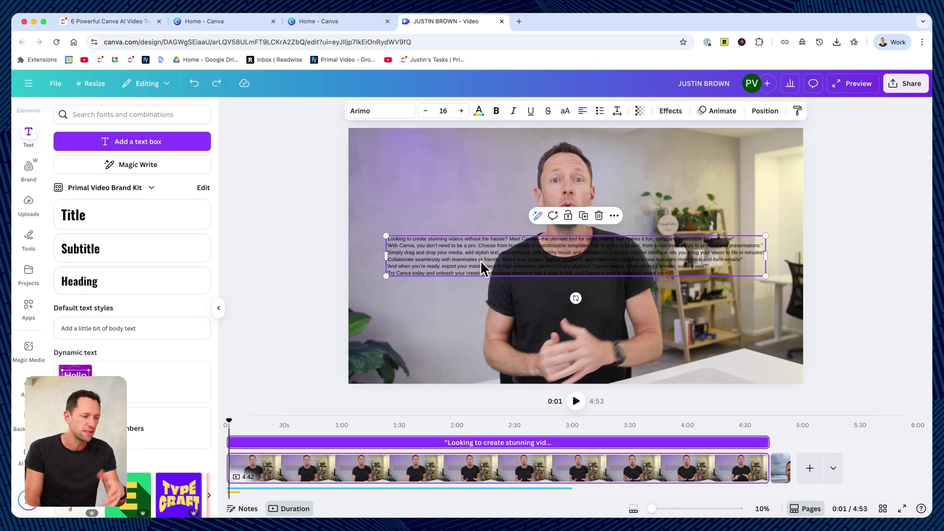
Remove the script text from the canvas and paste it into the AI voice generator
key(Delete)
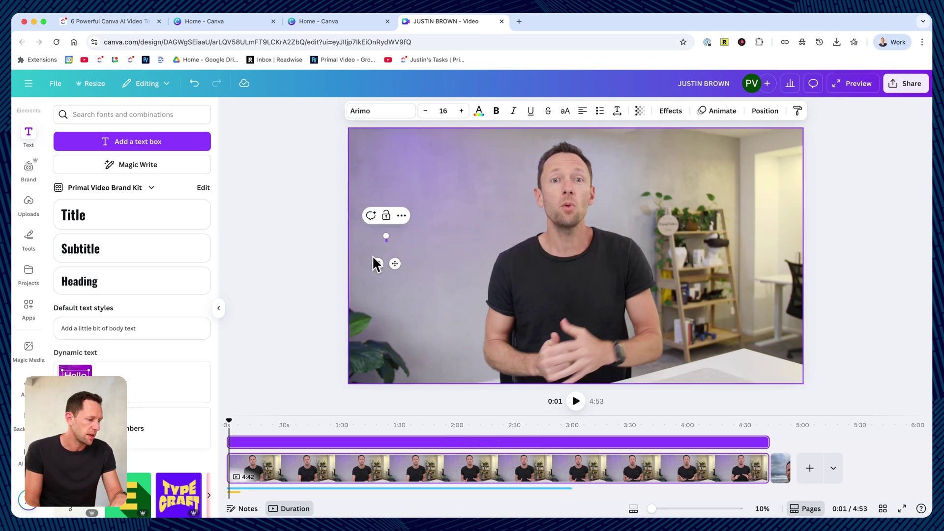
click(342, 260)
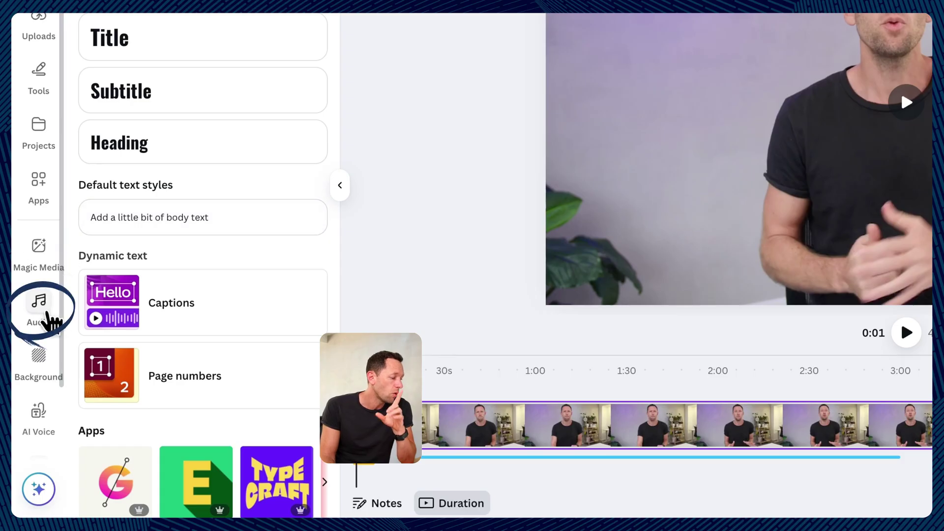
click(42, 317)
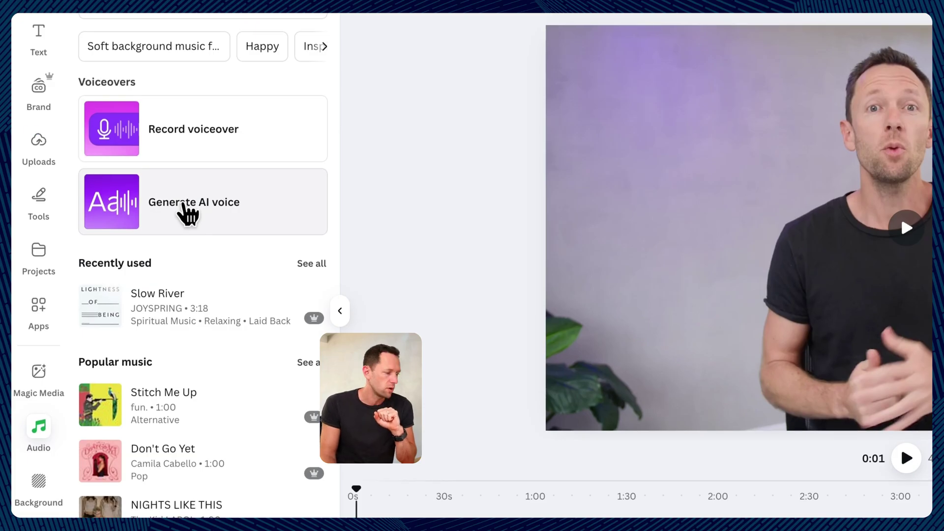
click(186, 211)
key(ctrl+v)
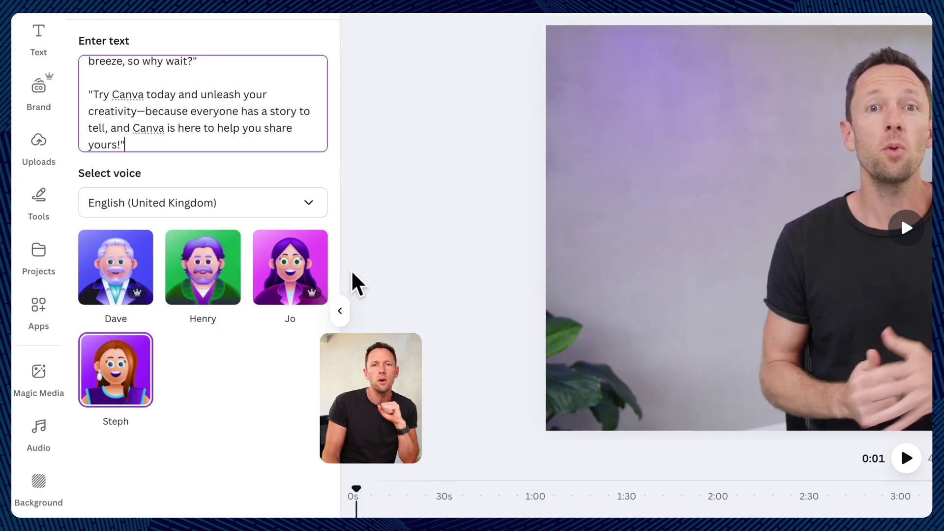
Set the AI voice language to English (Australia)
click(301, 206)
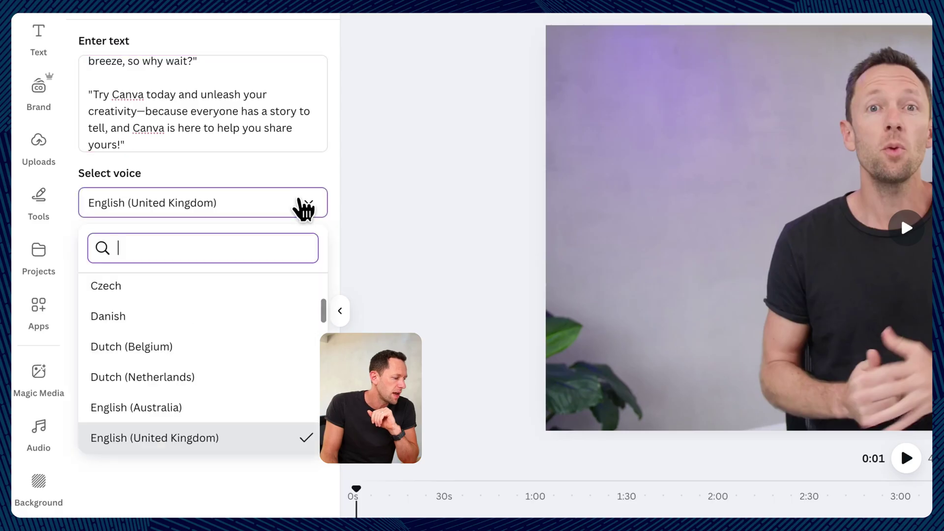
click(215, 375)
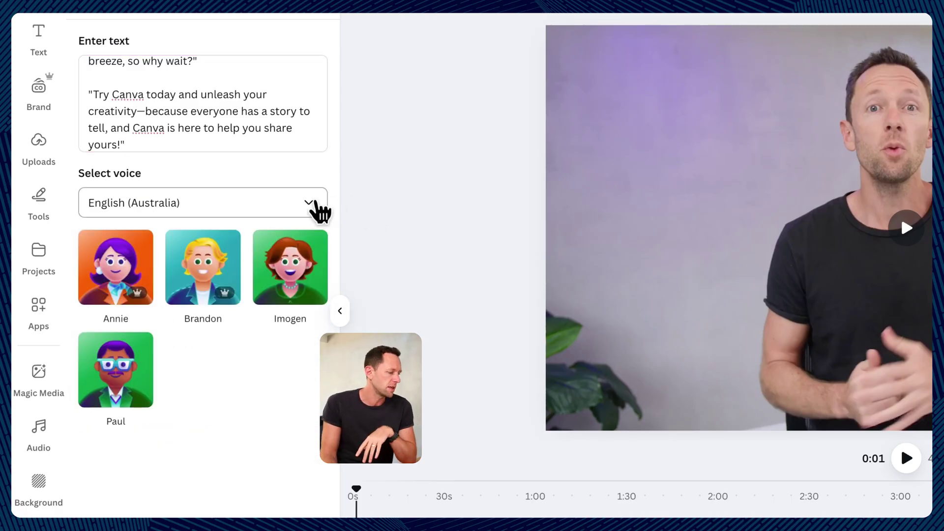
click(317, 210)
click(246, 472)
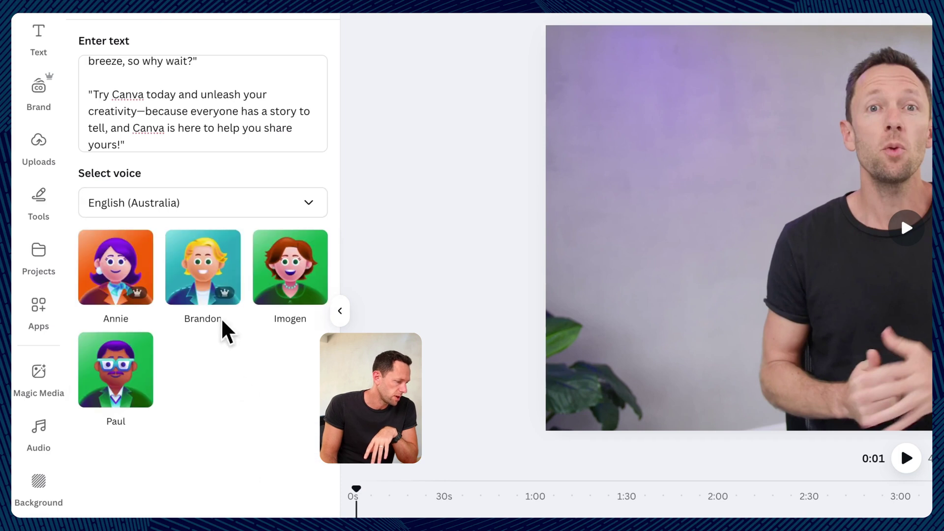
Preview the Annie, Brandon and Imogen voices, then select Paul for the narration
click(112, 269)
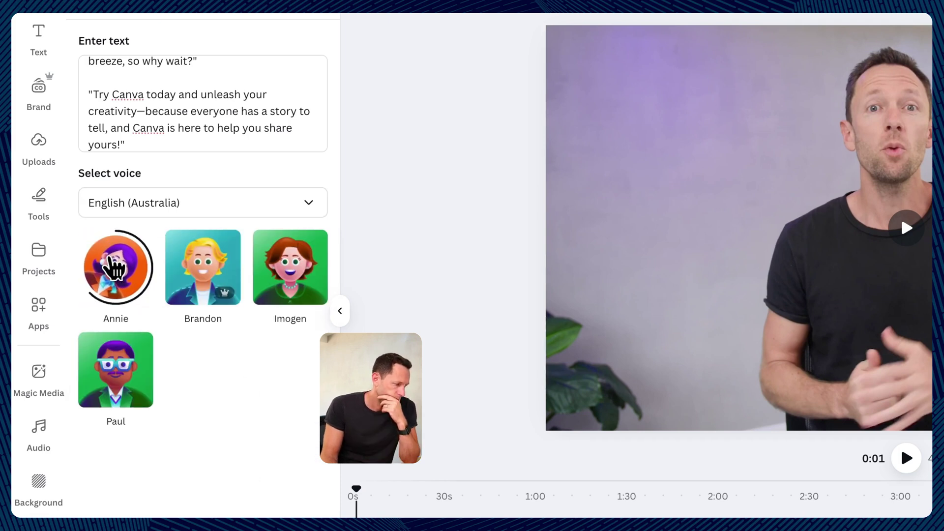
click(211, 268)
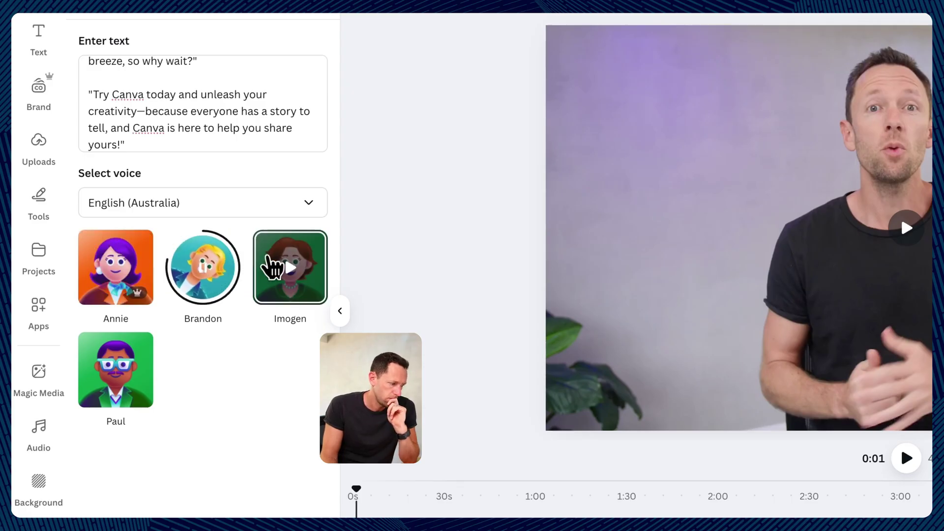
click(284, 273)
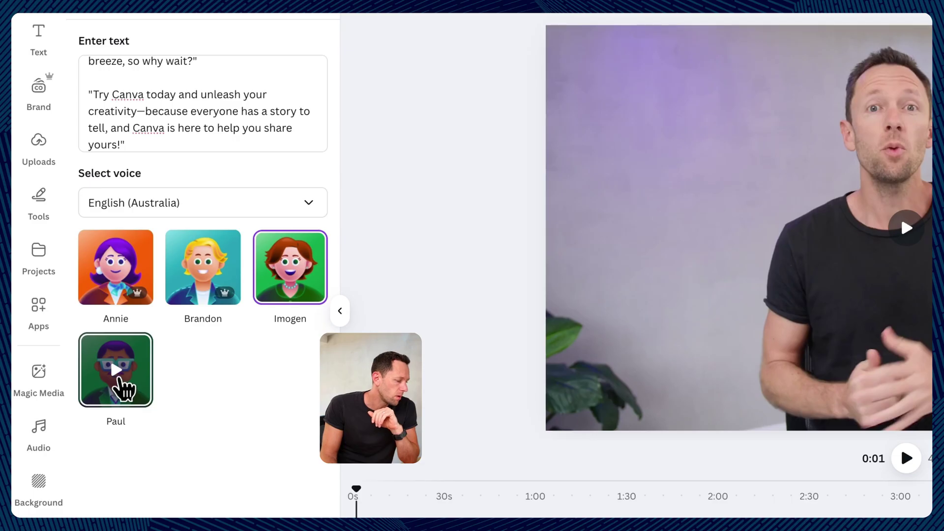
click(118, 386)
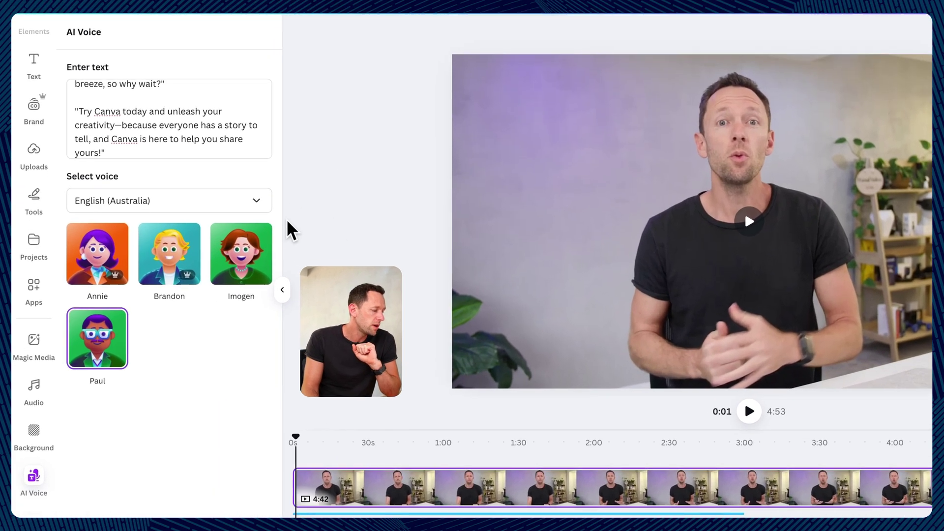
Generate a Magic Media video of puppies chasing each other in a park from a suggested prompt
click(29, 350)
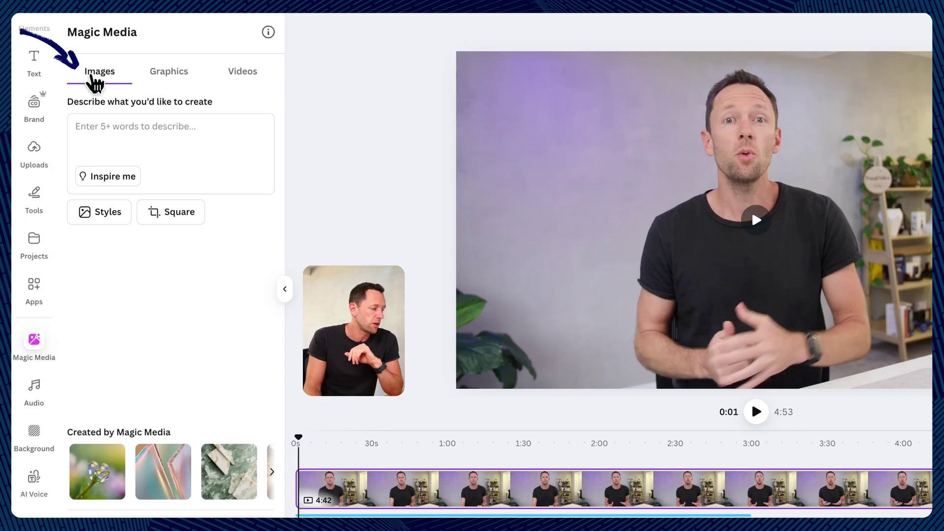
click(172, 79)
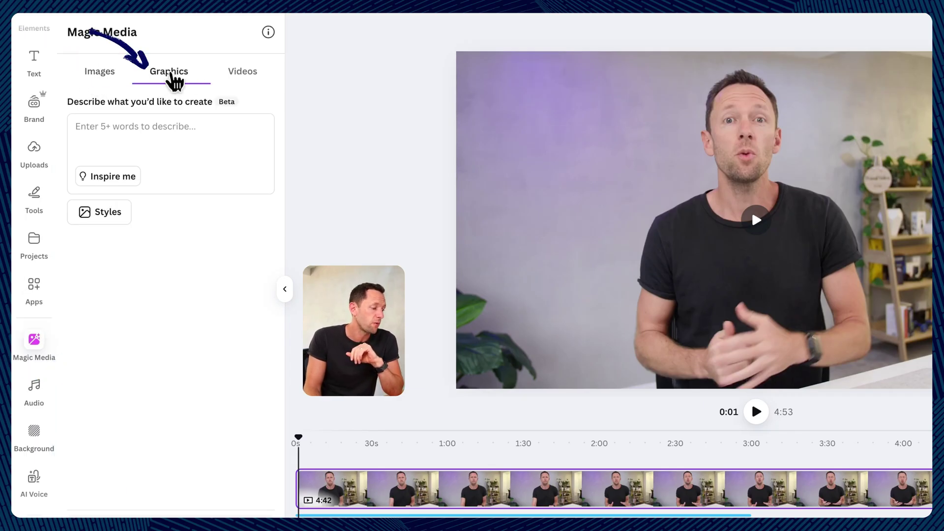
click(240, 86)
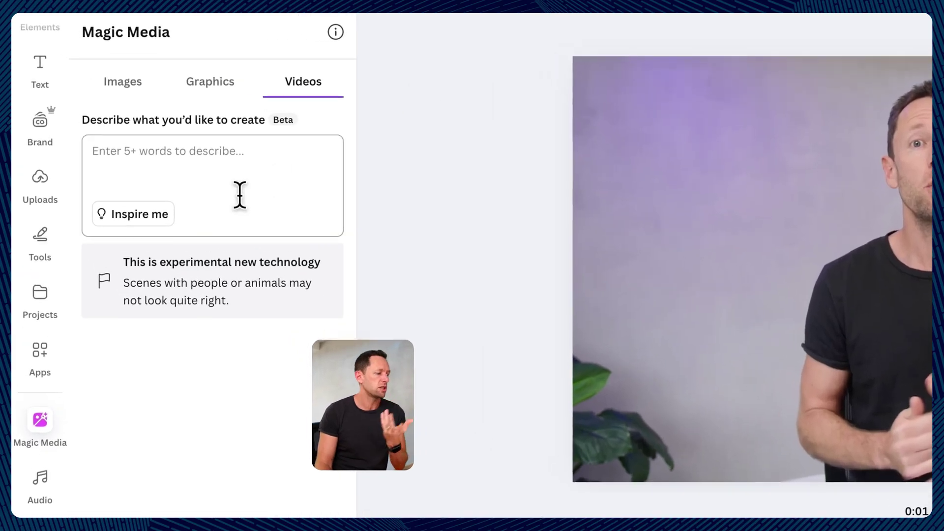
click(114, 180)
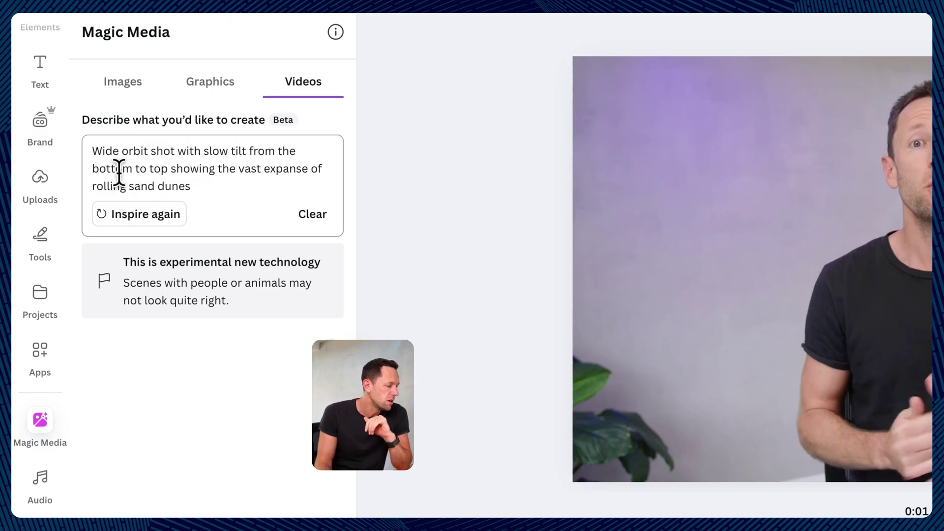
click(156, 217)
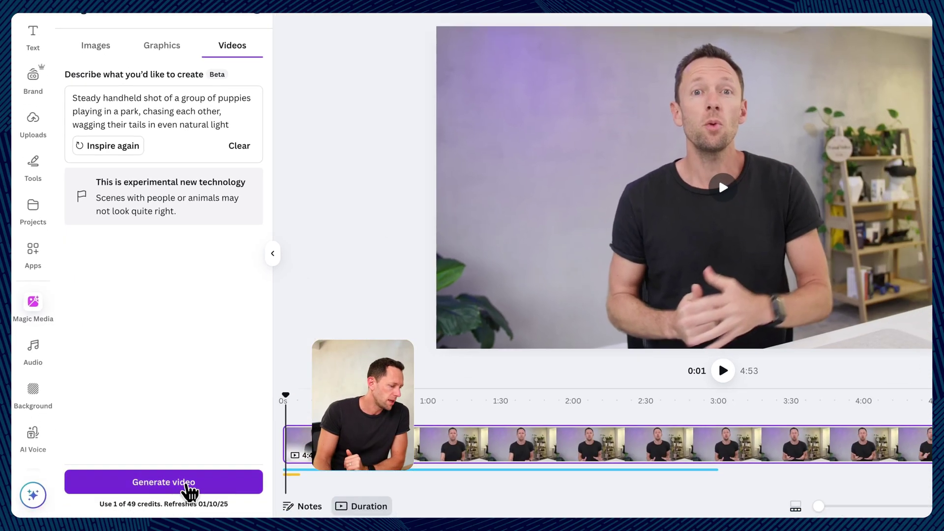
click(185, 487)
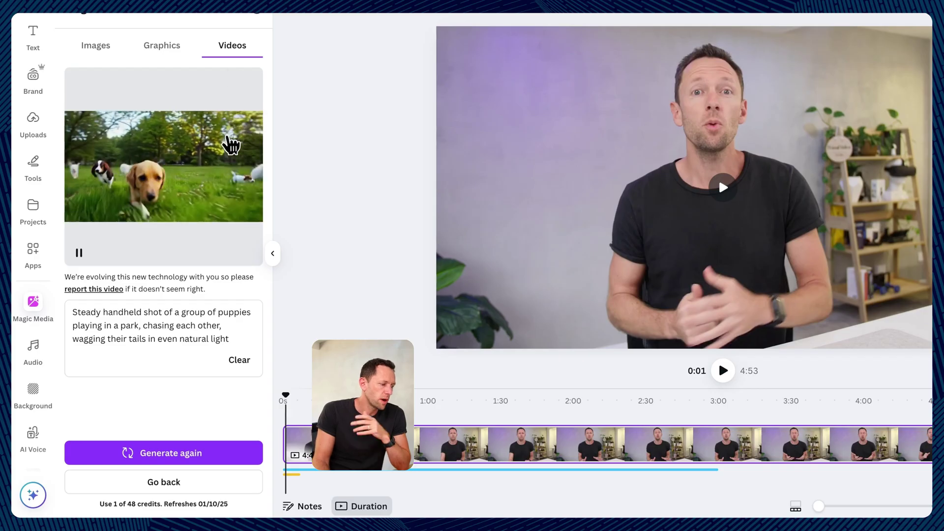
Add the enlarged puppy clip, then generate the black sports car wave clip and stretch it to fill the canvas
click(229, 143)
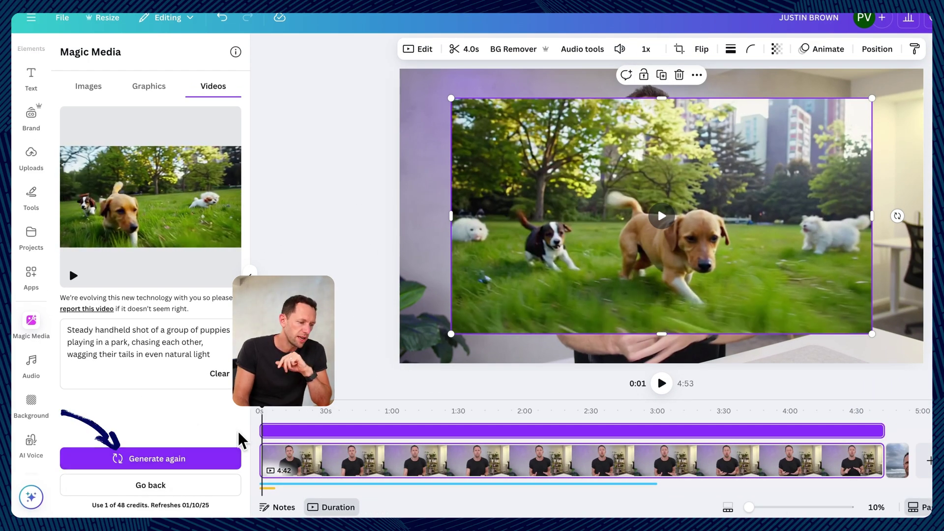
drag(449, 96, 400, 69)
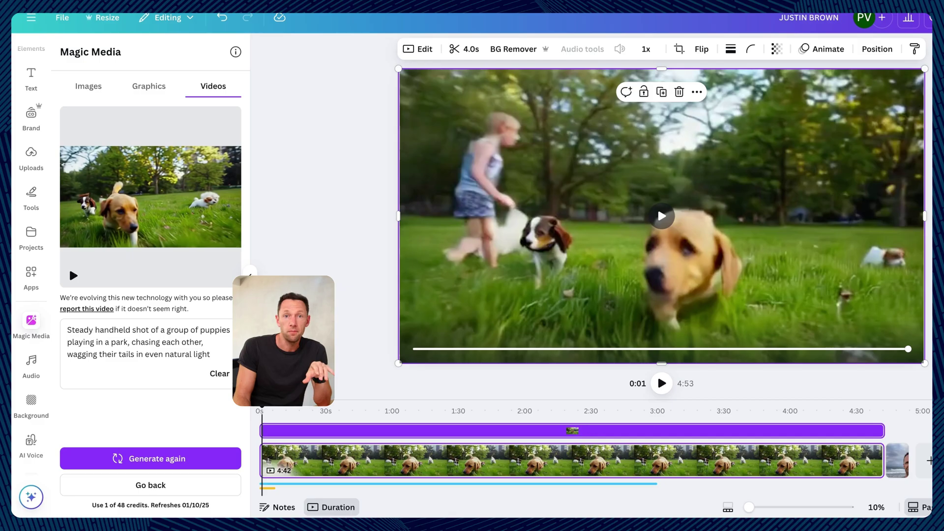
drag(210, 354, 198, 300)
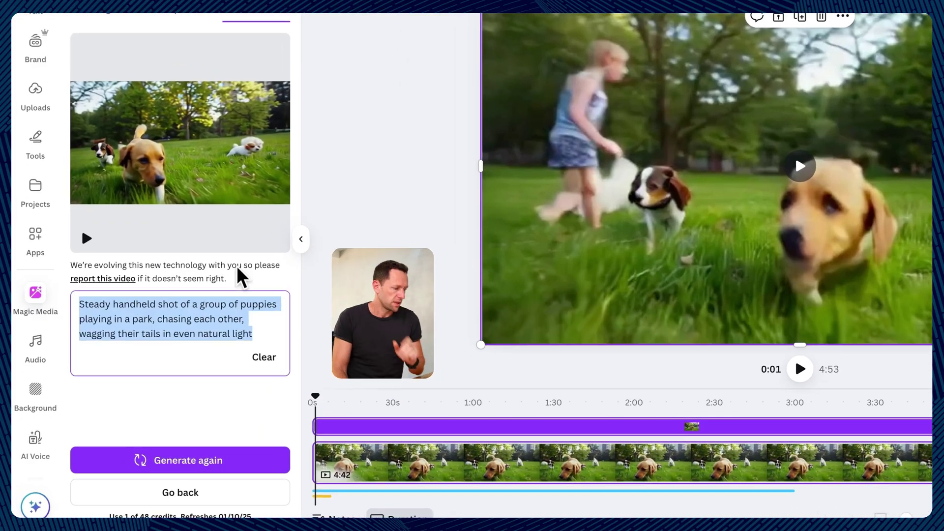
text(a black sports car driving down the face of a massive wave in Tahiti)
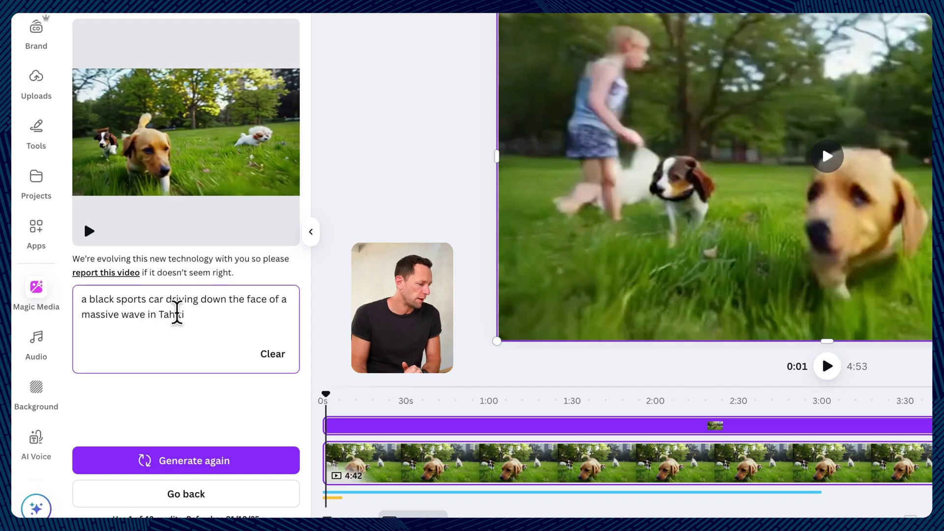
click(206, 460)
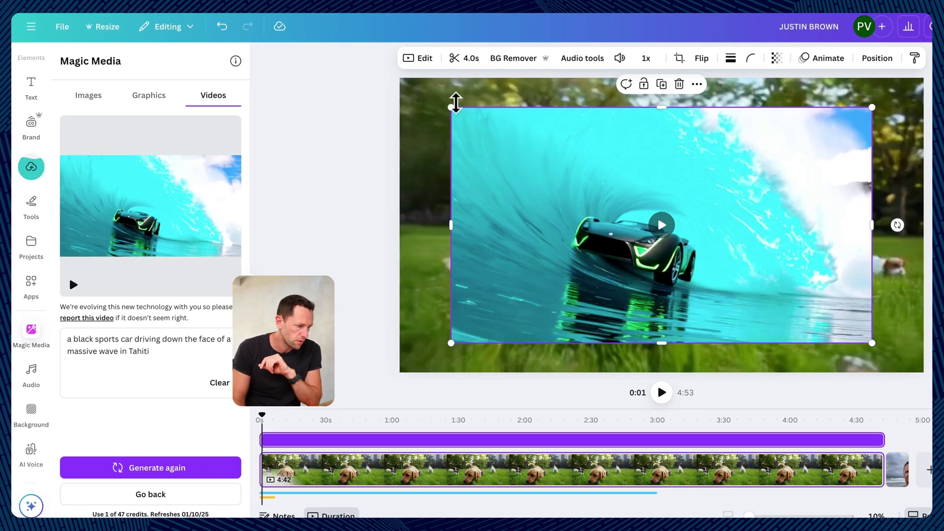
drag(447, 101, 399, 77)
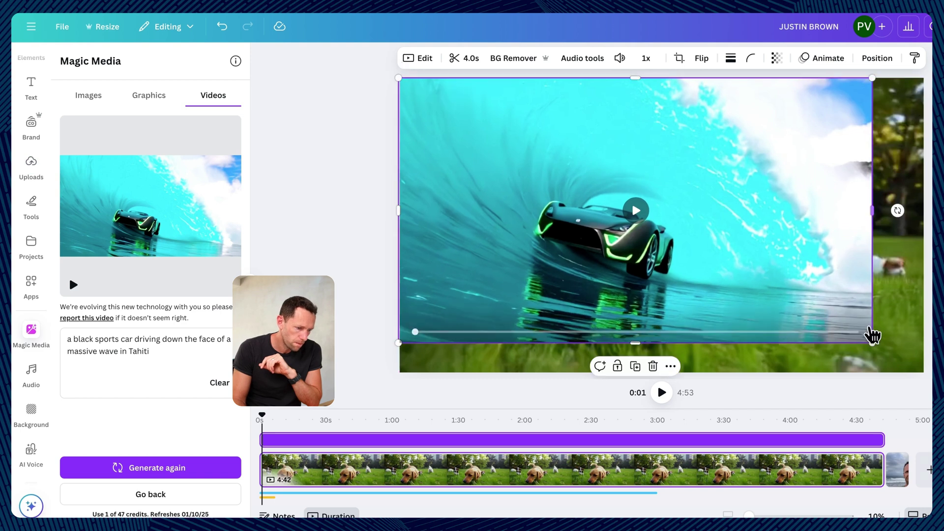
drag(874, 336, 925, 366)
click(662, 226)
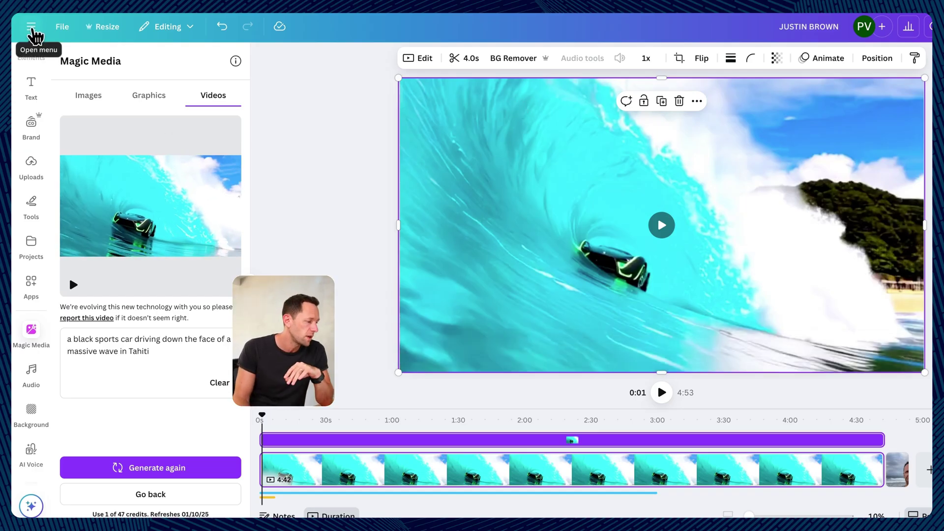
click(32, 28)
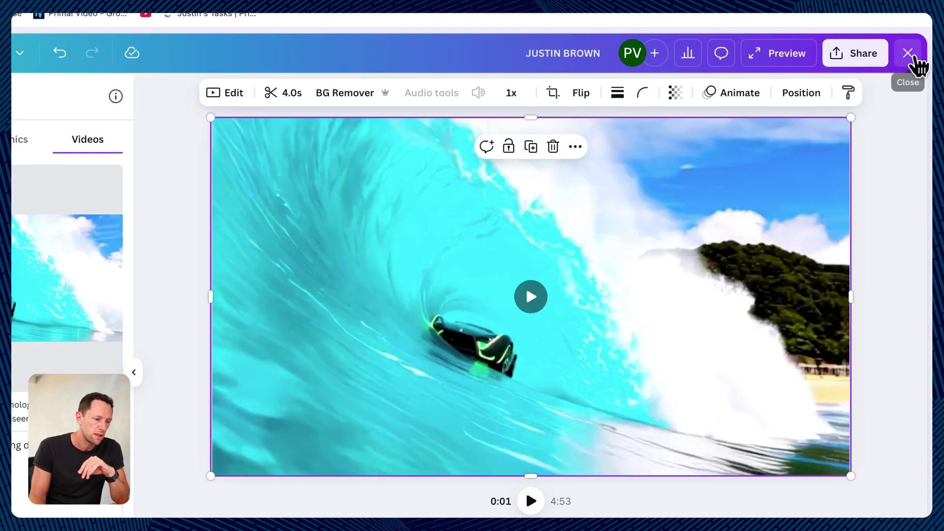
Return to the home page and start a Canva AI video clip request
click(909, 53)
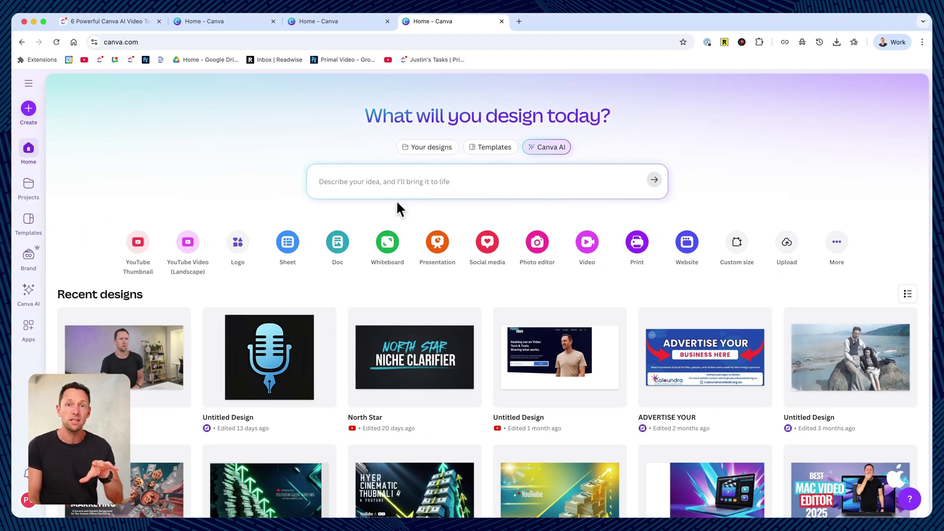
click(396, 198)
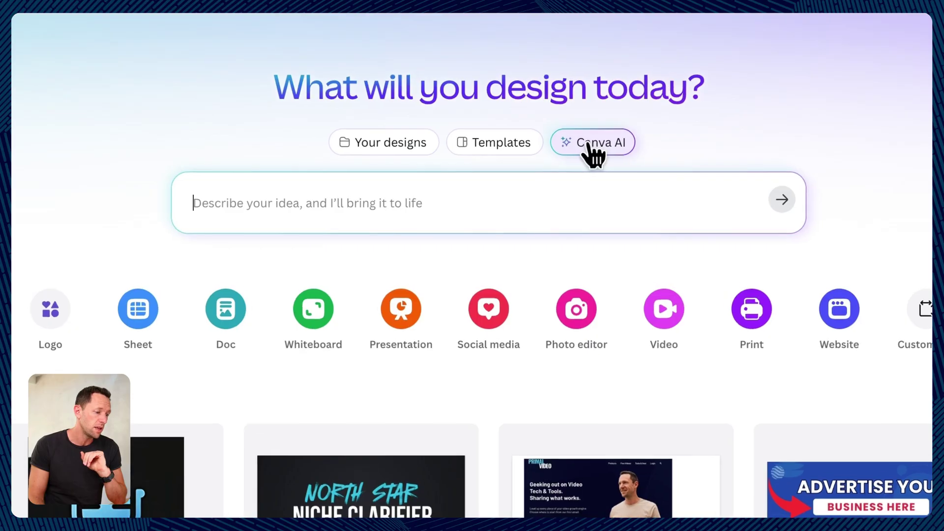
click(590, 145)
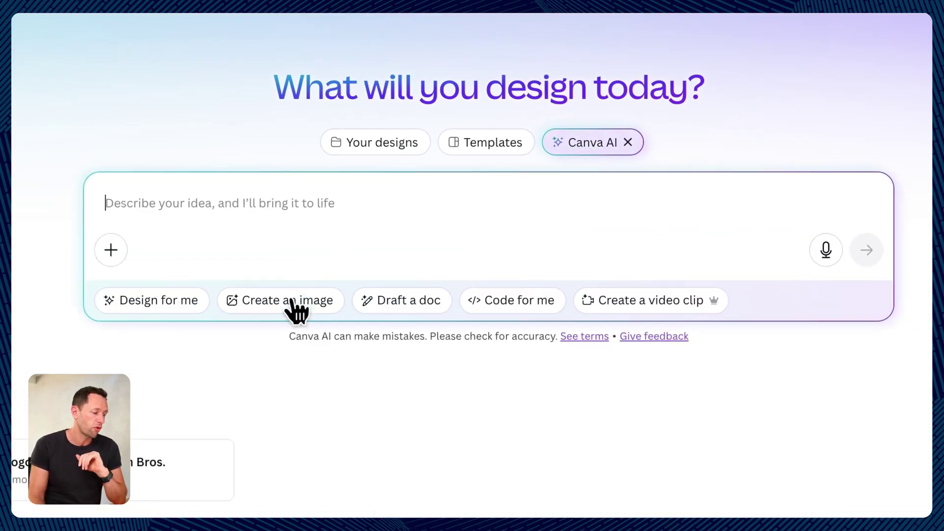
click(672, 306)
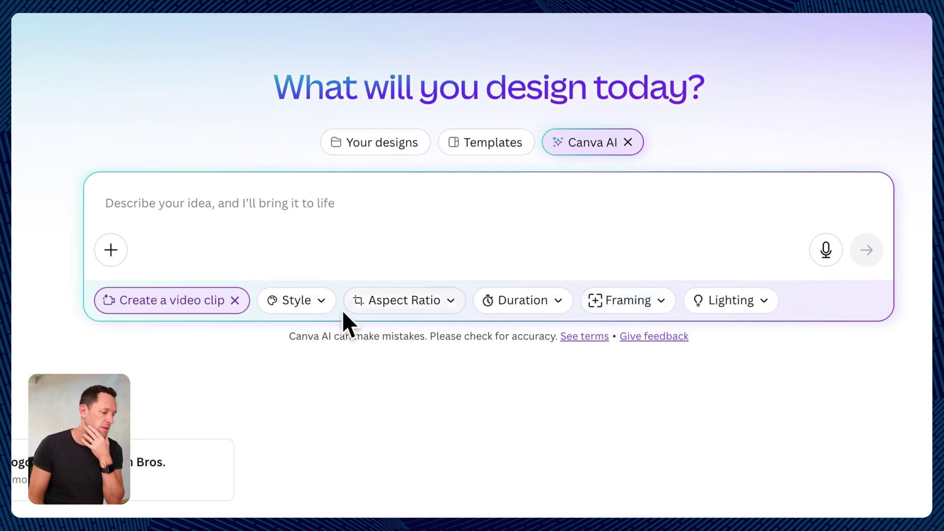
Set the clip to 16:9 after reviewing style, duration, framing and lighting options, then attach media
click(297, 301)
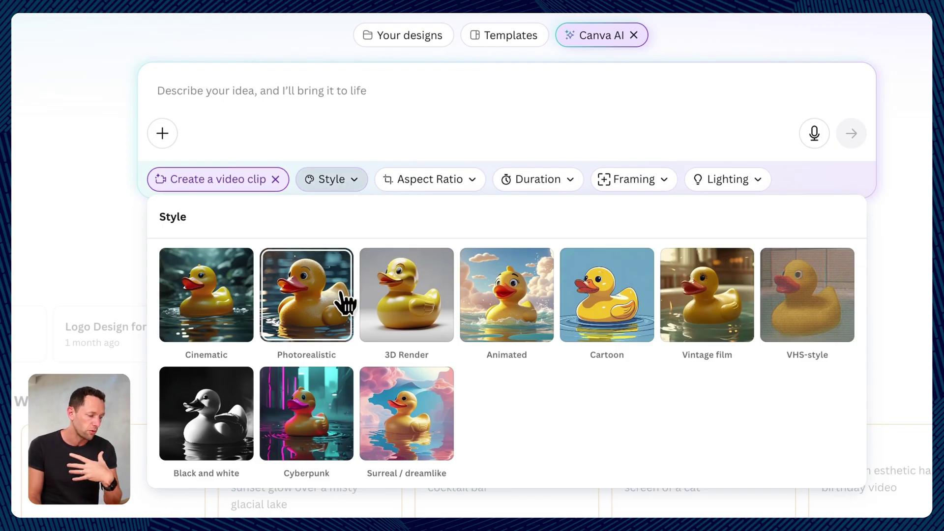
click(456, 183)
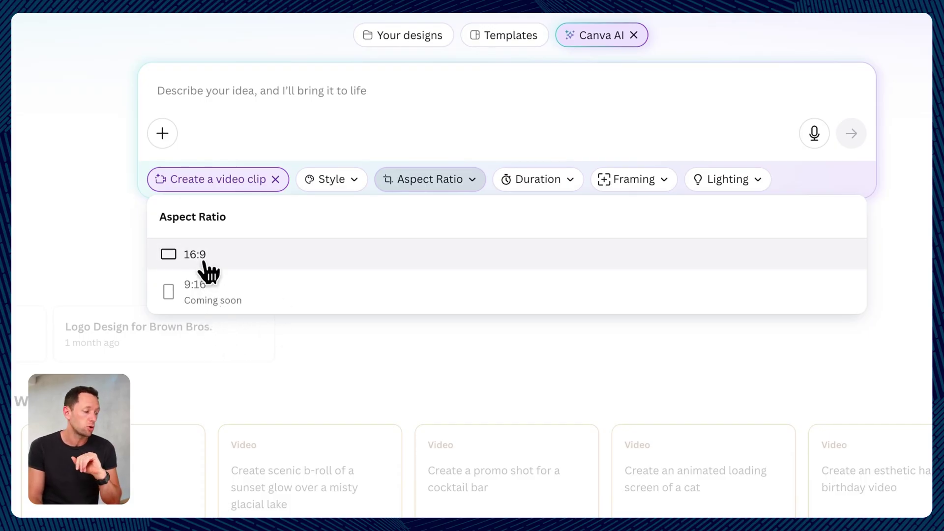
click(205, 262)
click(481, 186)
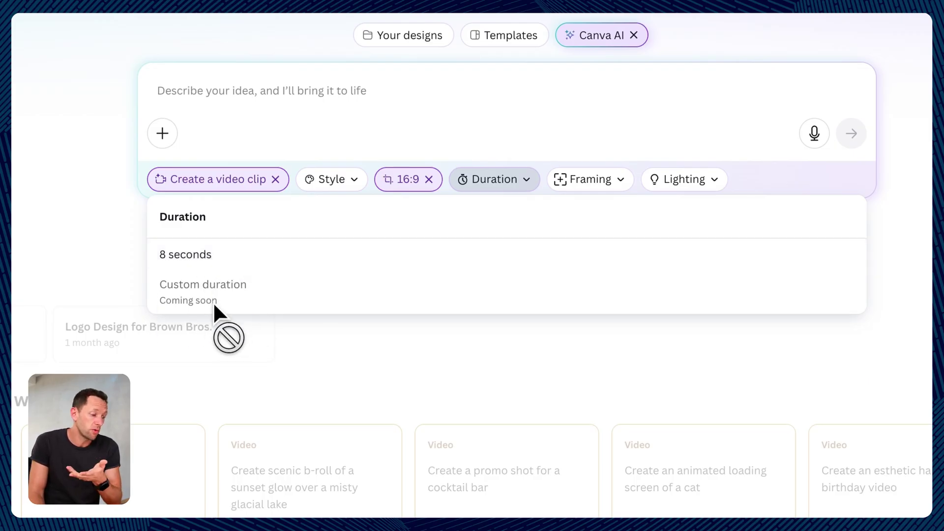
click(585, 183)
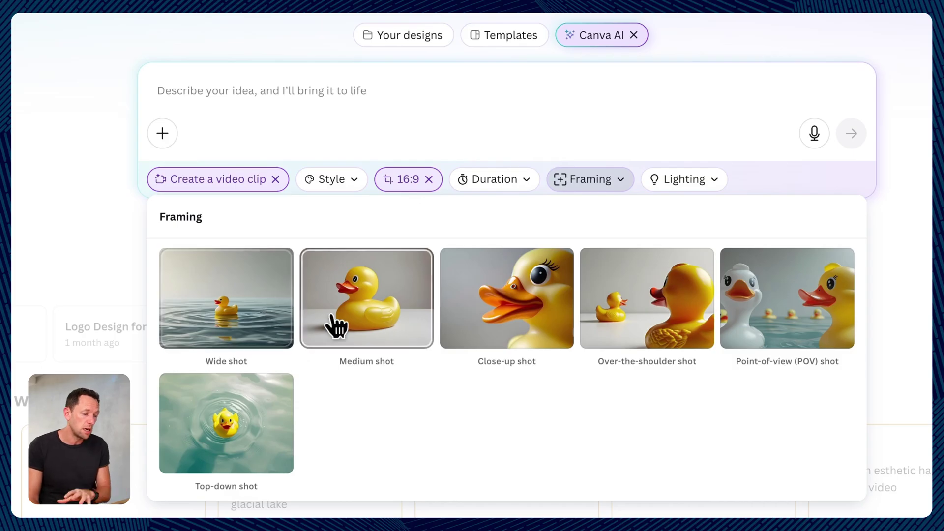
click(694, 187)
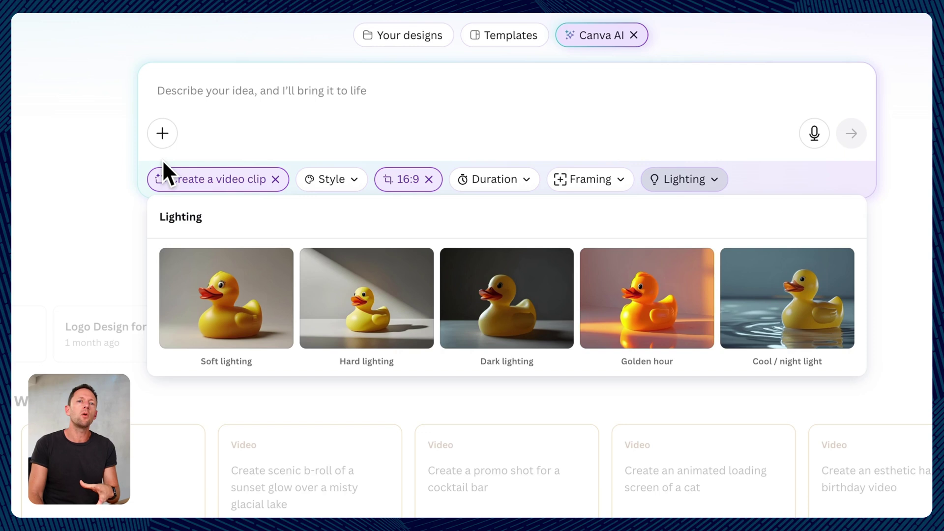
click(162, 133)
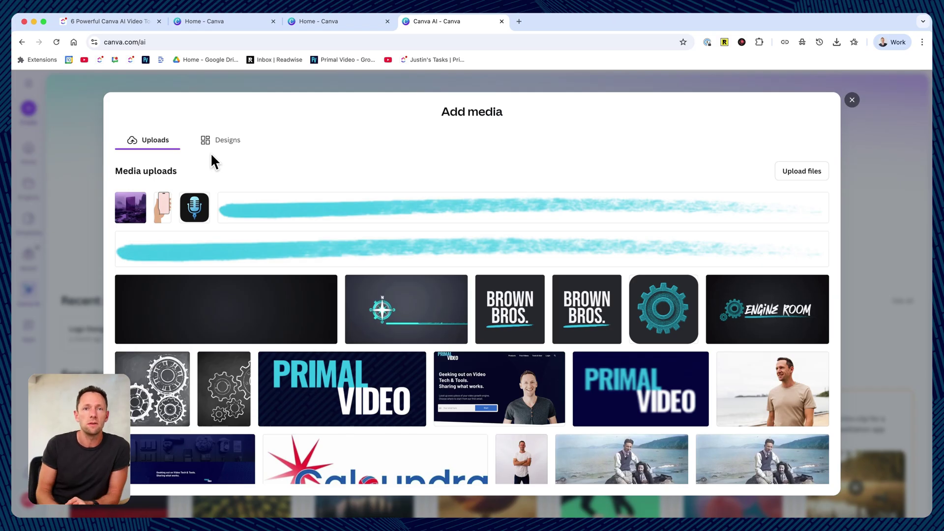
Close the Add media dialog and scroll down to the example AI video prompts
key(Escape)
scroll(324, 268, down, 3)
scroll(330, 256, down, 2)
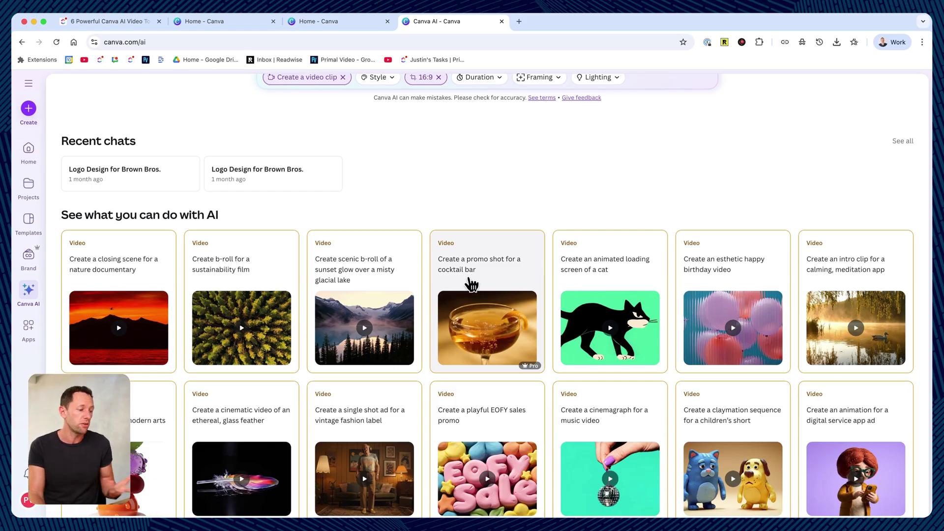
scroll(531, 423, down, 1)
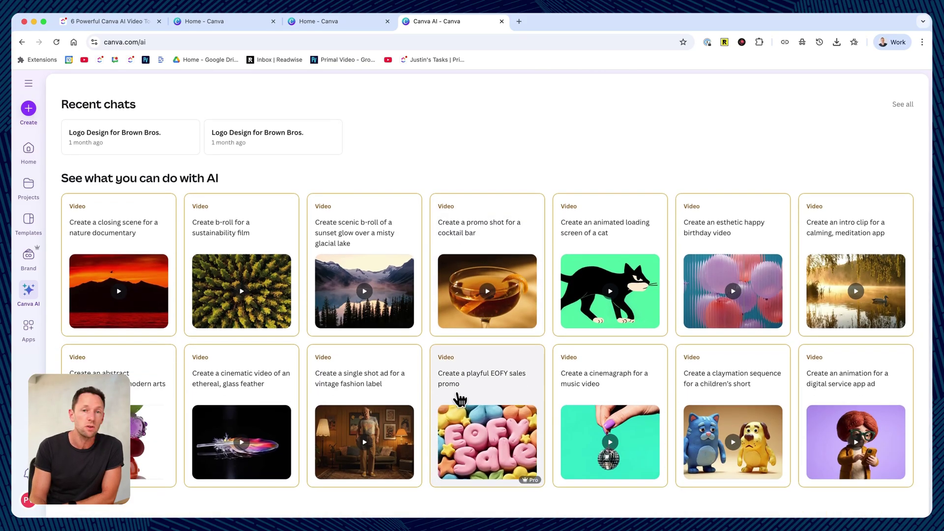